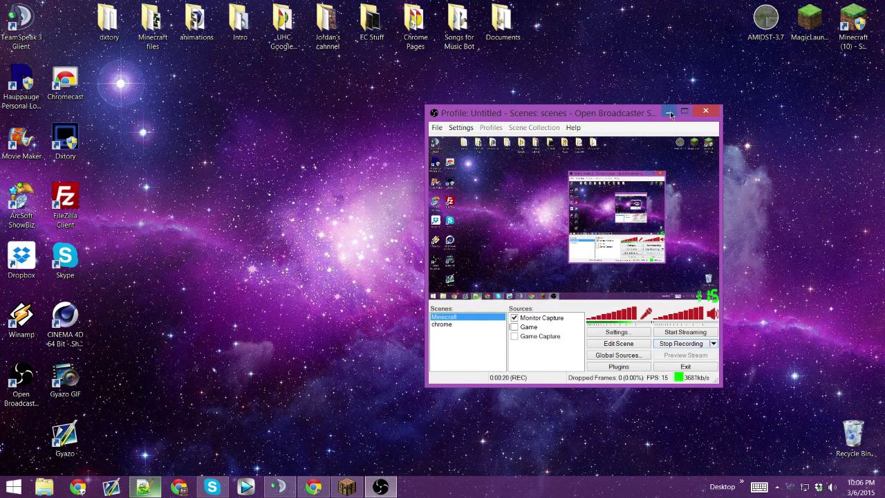
Minimize the OBS recorder window and bring up Skype's taskbar shortcut list
click(705, 110)
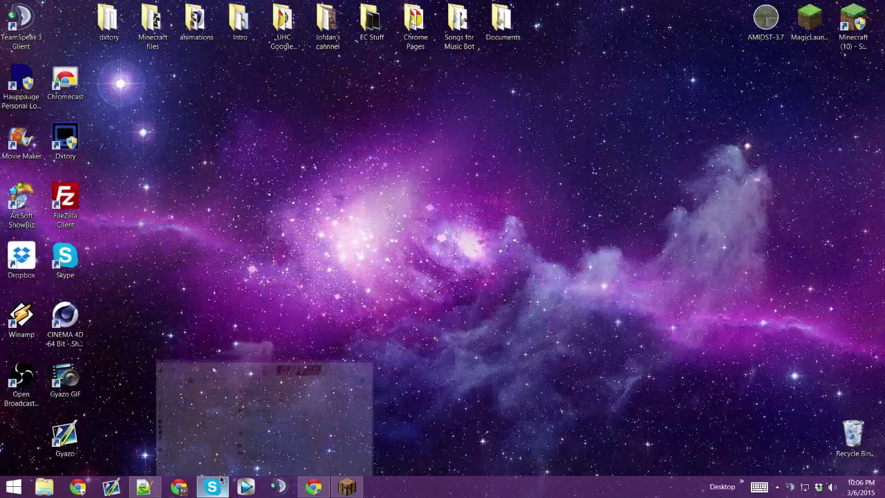
click(212, 486)
right_click(212, 486)
Search 'teamspeak 3' in a new Chrome tab and open the TeamSpeak Downloads result
click(313, 488)
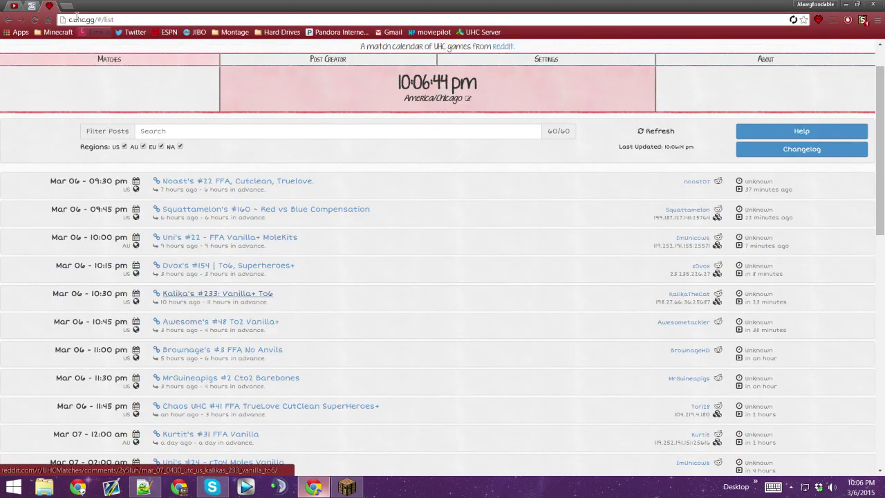
click(71, 5)
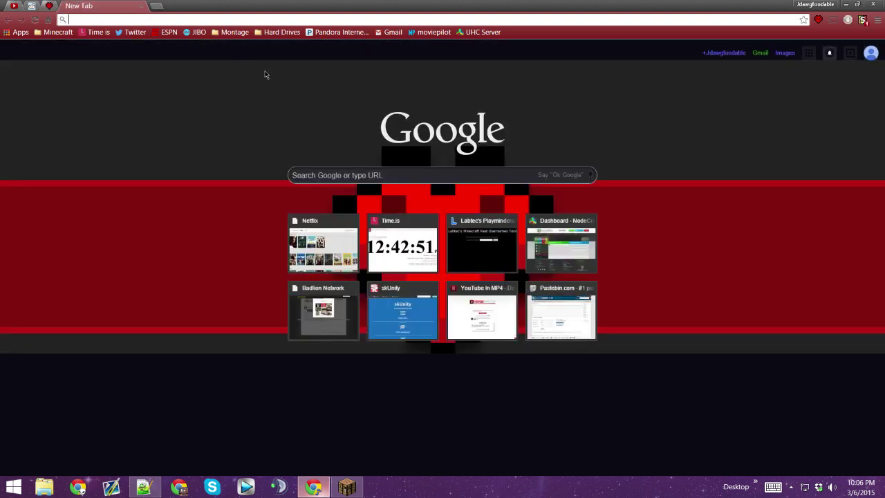
text(teamspeak 3)
key(Return)
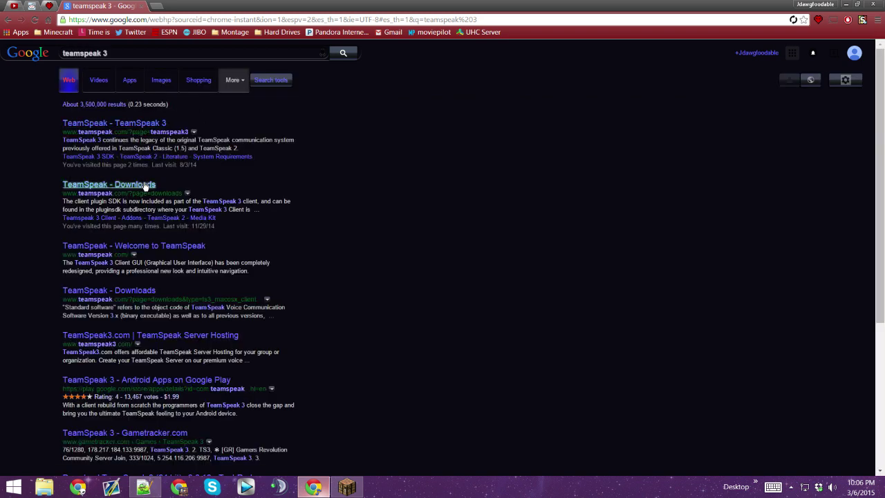
click(145, 185)
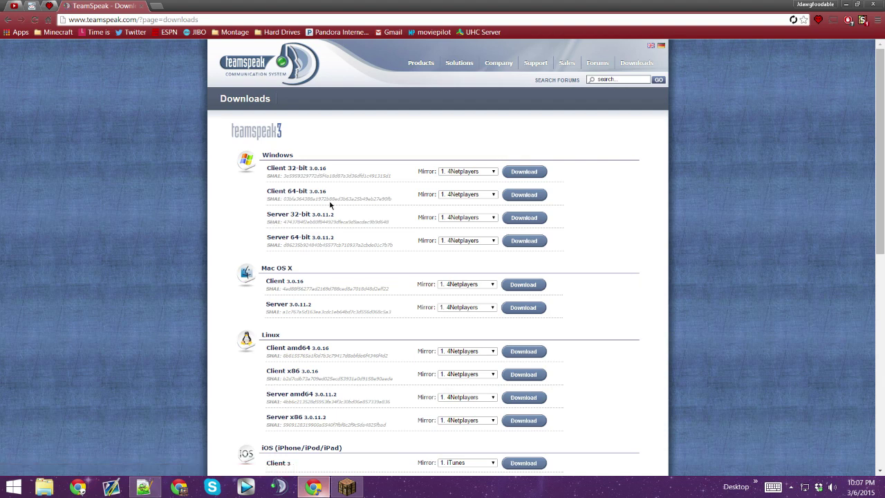
Highlight the Client 32-bit 3.0.16 and 64-bit version lines on the downloads page
triple_click(297, 168)
drag(266, 194, 343, 193)
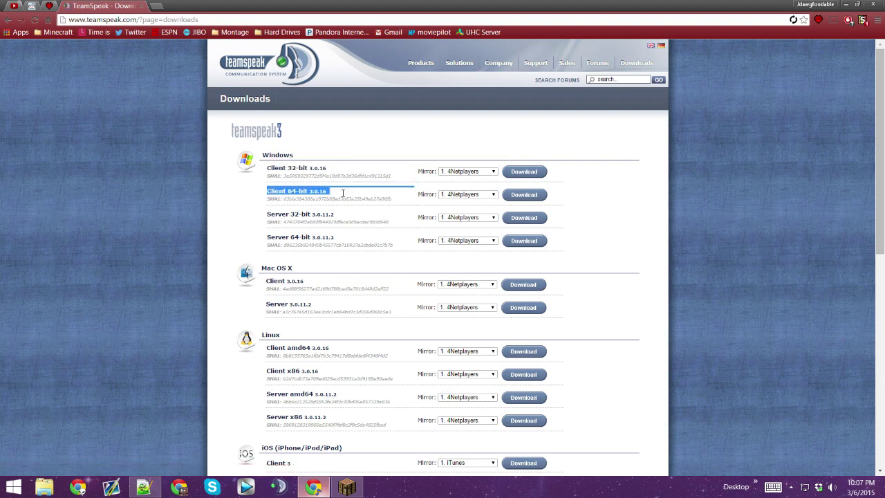
click(343, 197)
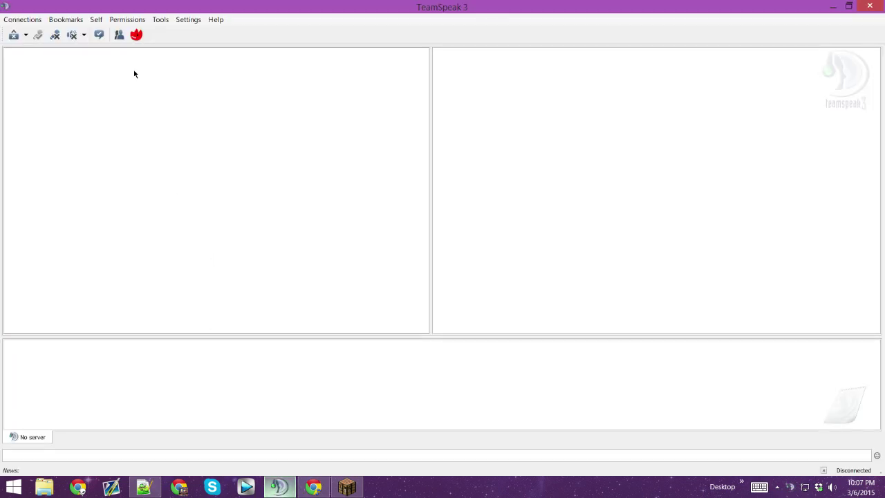
Check the bookmarks, open the Connect form, cancel it, then reopen Connections > Connect
click(67, 21)
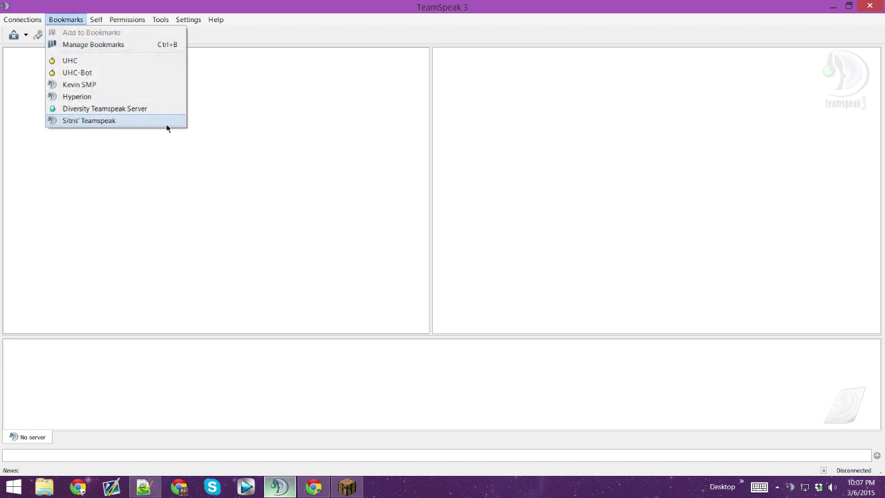
mouse_move(21, 20)
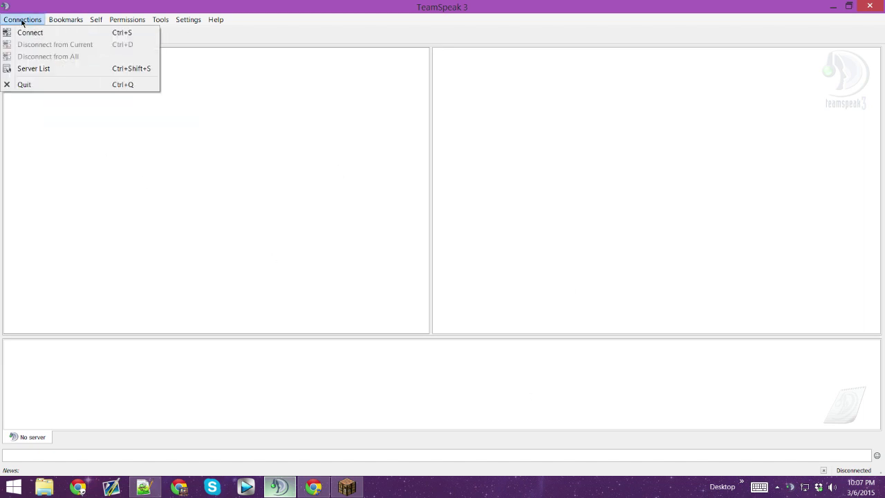
click(43, 32)
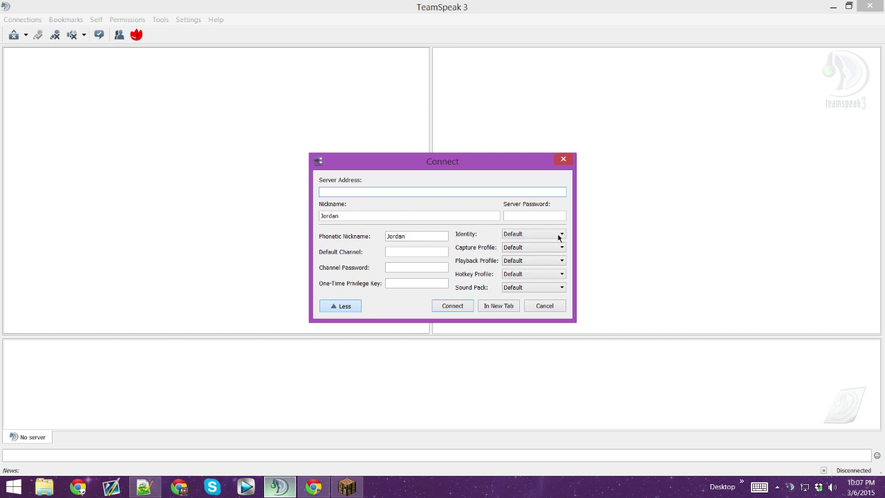
click(556, 307)
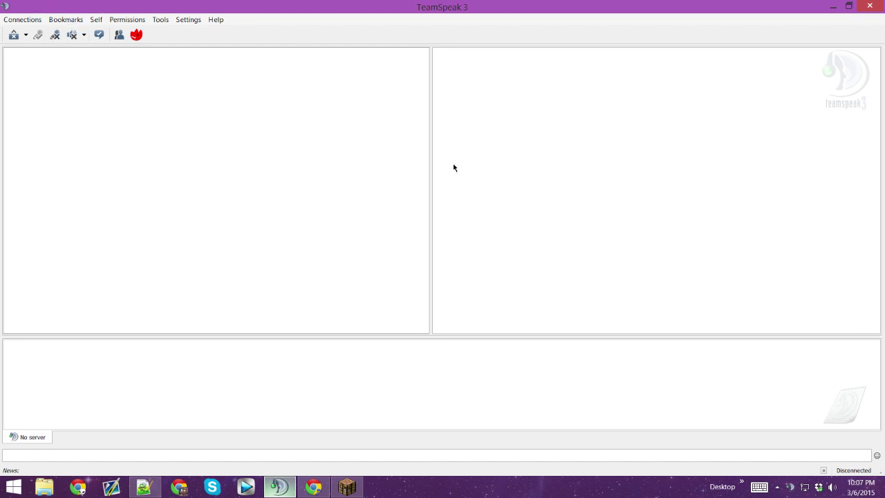
click(688, 154)
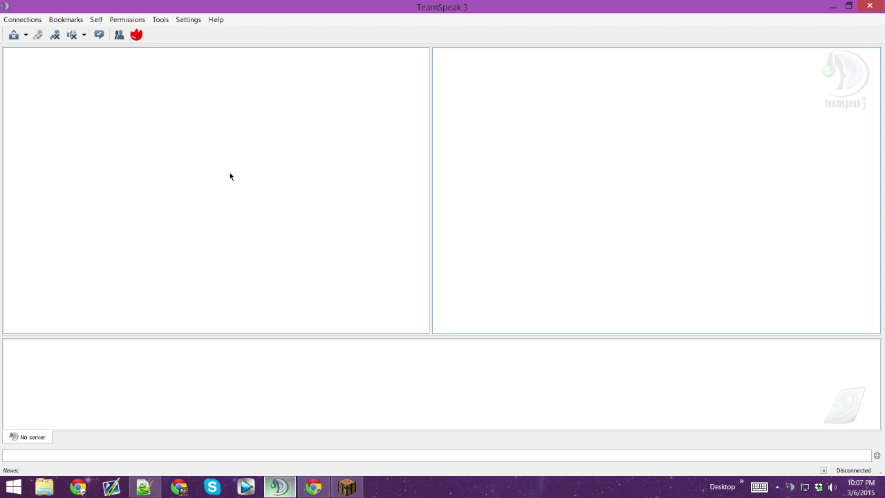
click(11, 20)
click(21, 36)
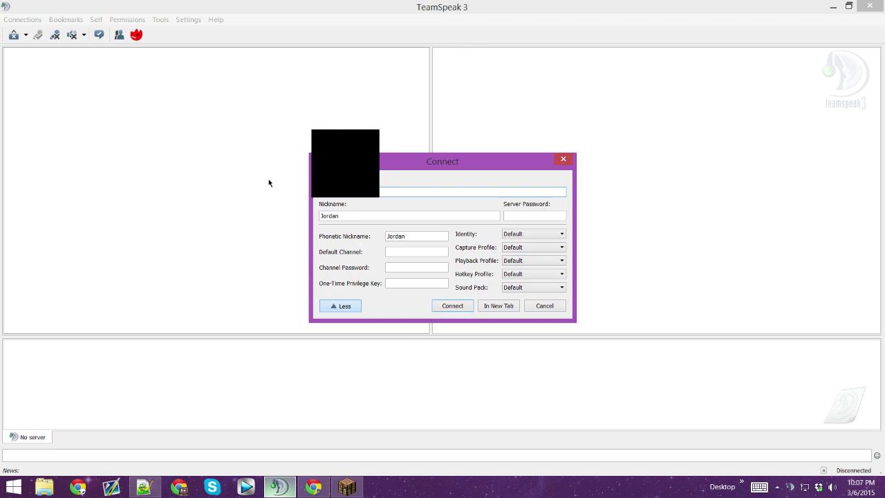
Enter uhc.gg as the server address, keep the existing nickname, and connect
text(uhc.gg)
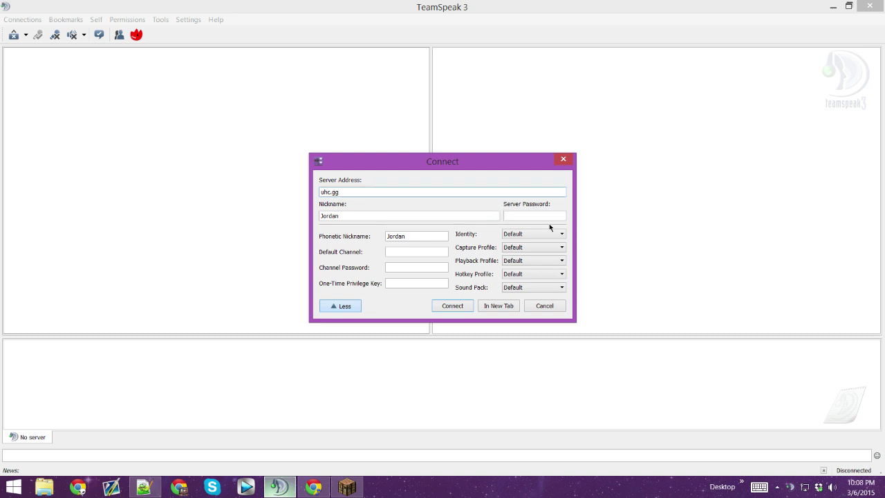
click(519, 215)
double_click(433, 217)
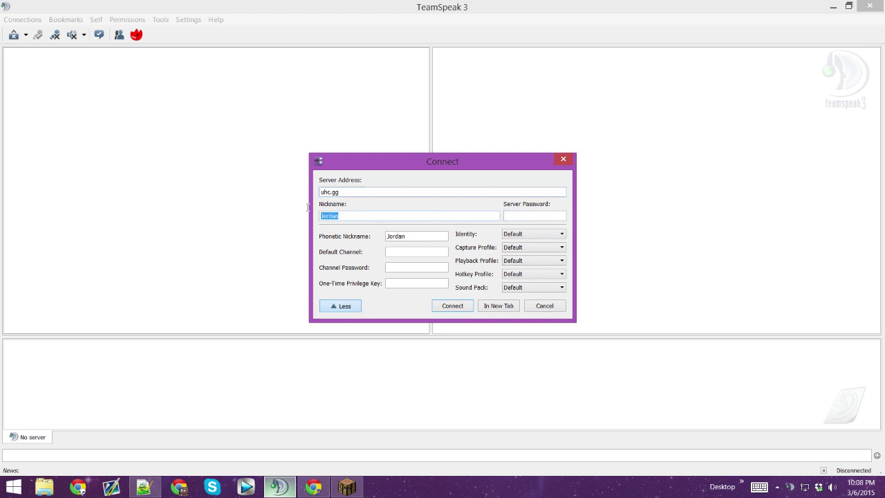
double_click(346, 215)
drag(357, 215, 299, 212)
click(375, 213)
key(Return)
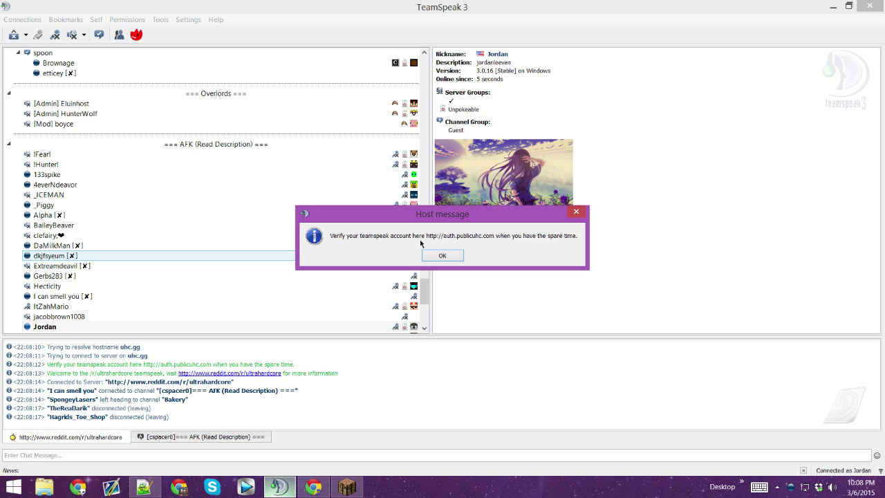
Copy the verification site address from the host message and open it in a new Chrome tab
drag(426, 236, 465, 238)
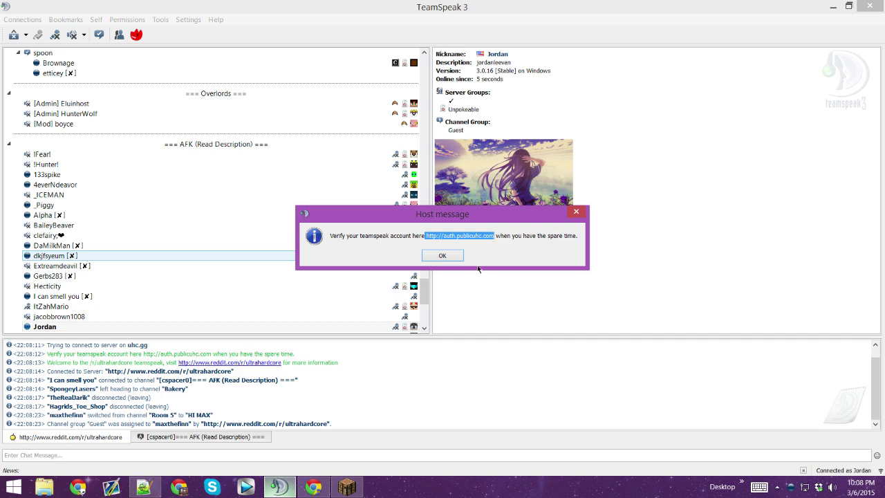
click(313, 486)
click(157, 6)
text(http://auth.publicuhc.com)
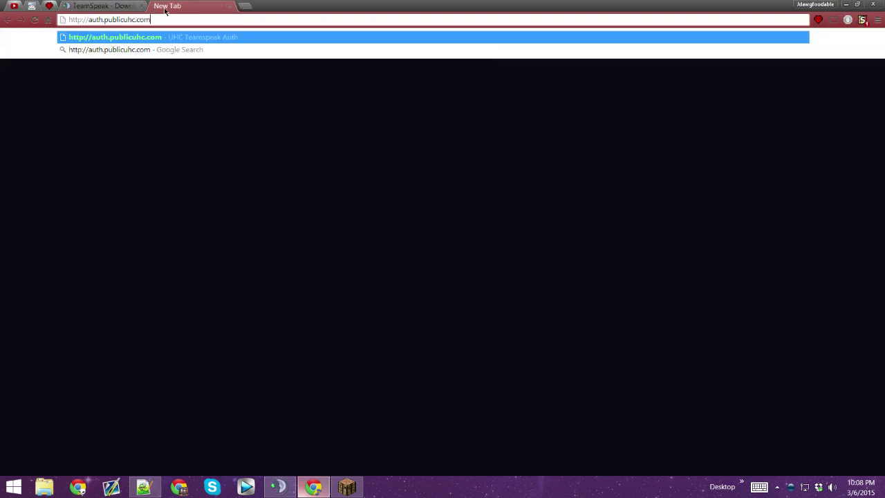
key(Return)
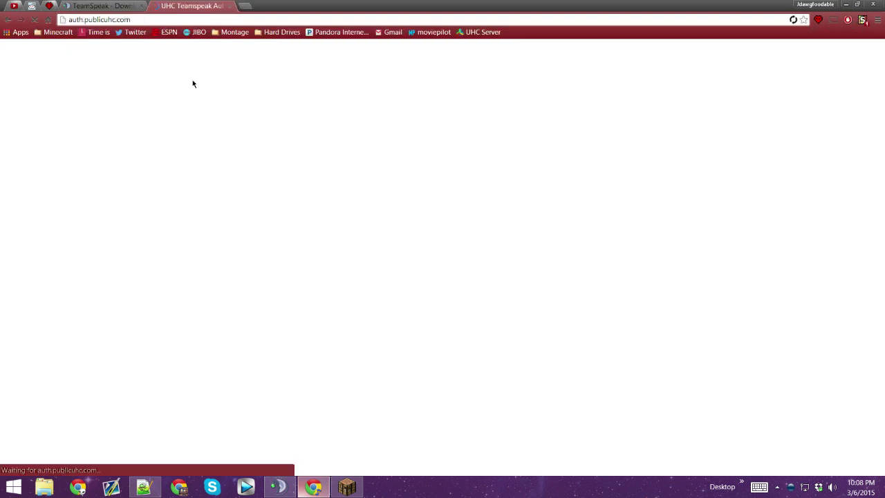
Dismiss TeamSpeak's verification reminder and mute the speakers/headphones, then return to the auth page
key(alt+Tab)
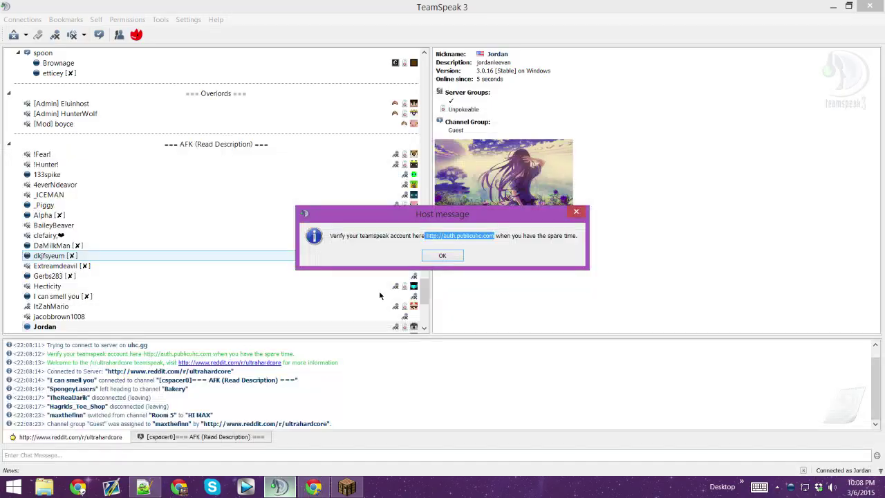
click(457, 256)
click(72, 35)
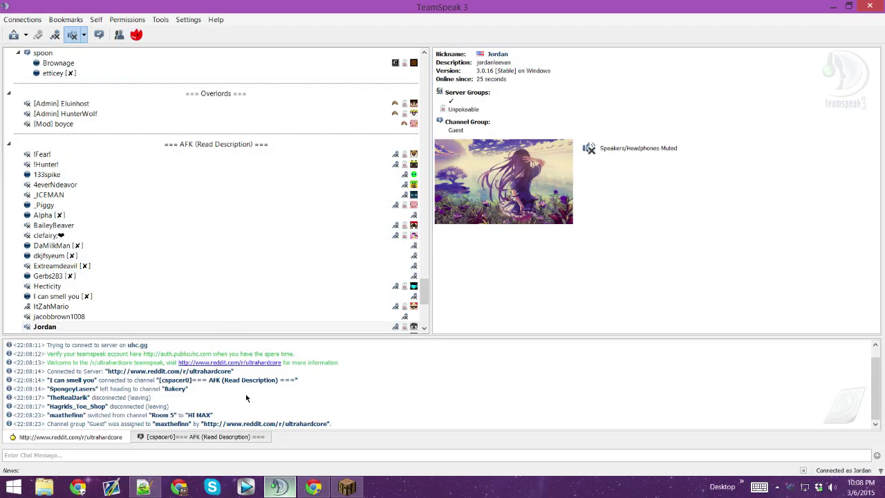
key(alt+Tab)
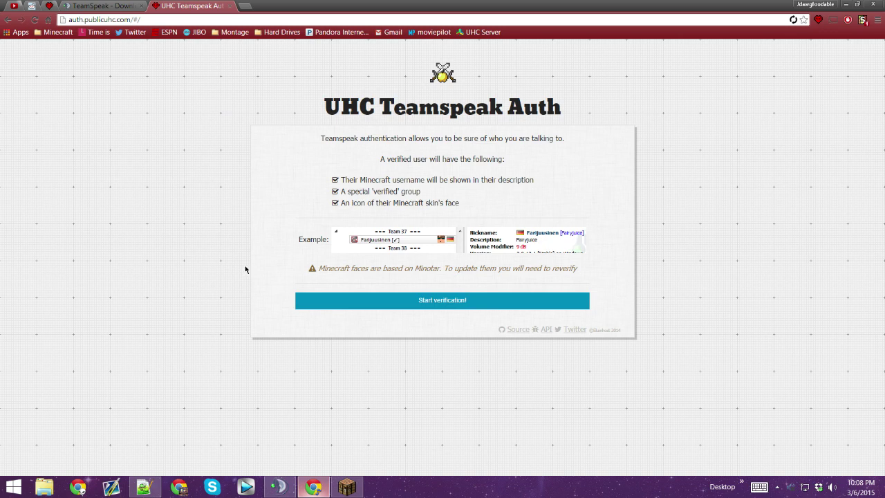
Request a verification code for your nickname and copy it from TeamSpeak's private message
click(401, 305)
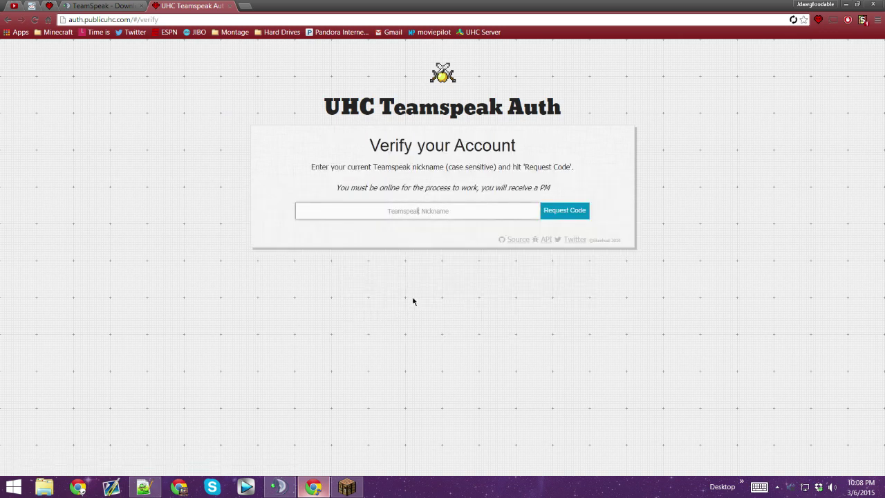
text(Jordan)
click(561, 206)
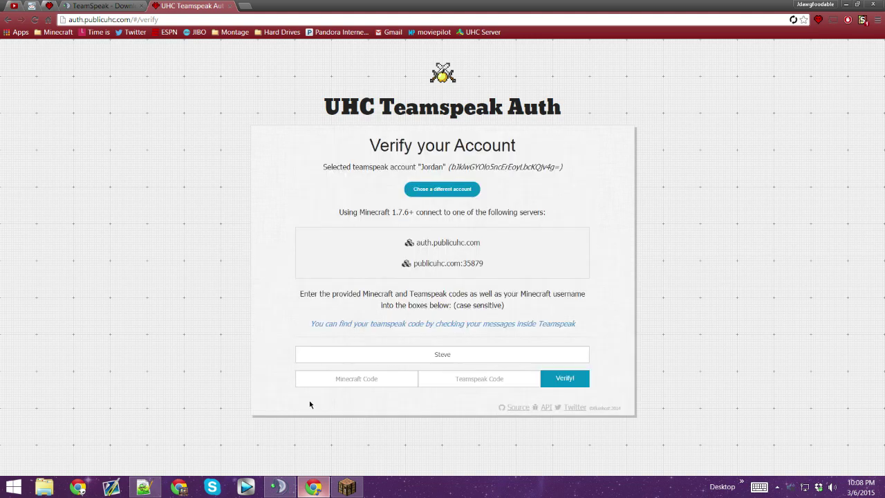
click(280, 487)
click(305, 439)
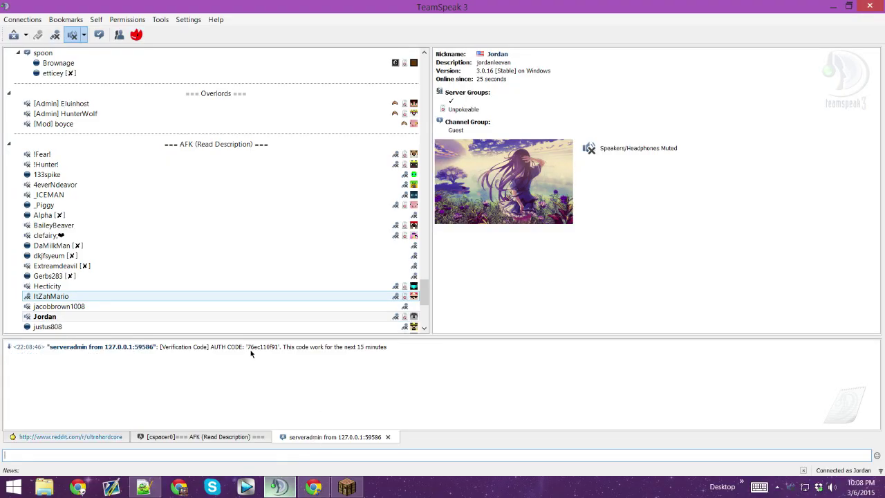
drag(248, 348, 277, 352)
key(ctrl+c)
key(alt+Tab)
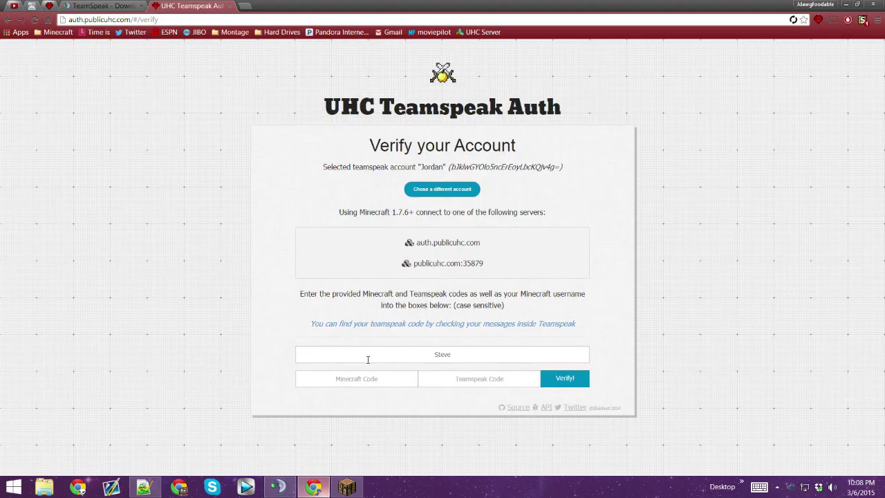
Move the code from Minecraft Code into Teamspeak Code and copy the publicuhc.com:35879 address
click(380, 379)
key(ctrl+v)
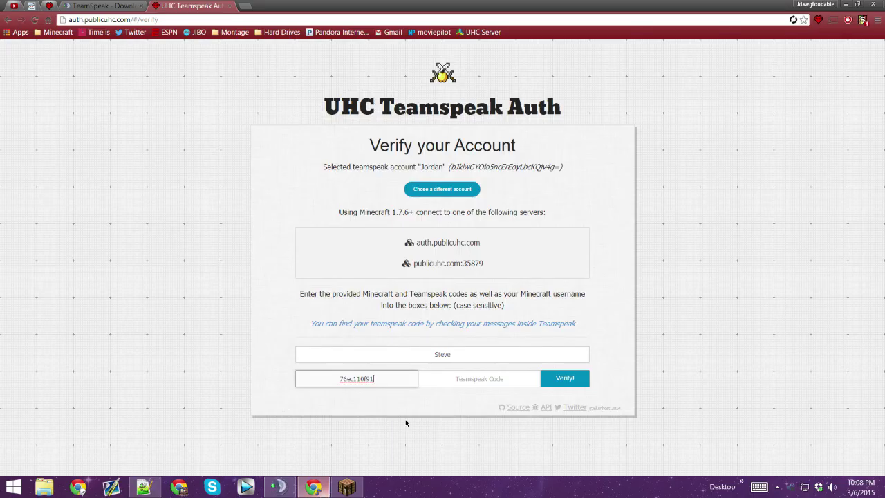
drag(376, 379, 291, 379)
key(ctrl+c)
key(BackSpace)
click(475, 374)
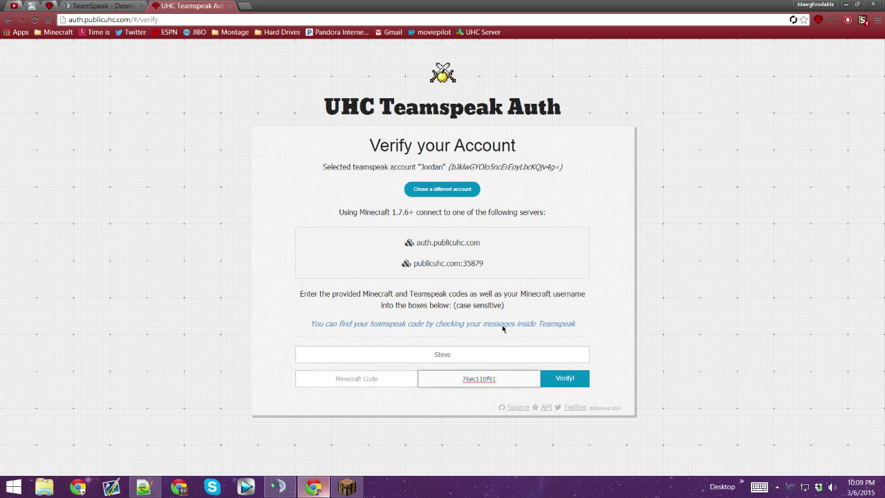
key(ctrl+v)
drag(483, 264, 414, 265)
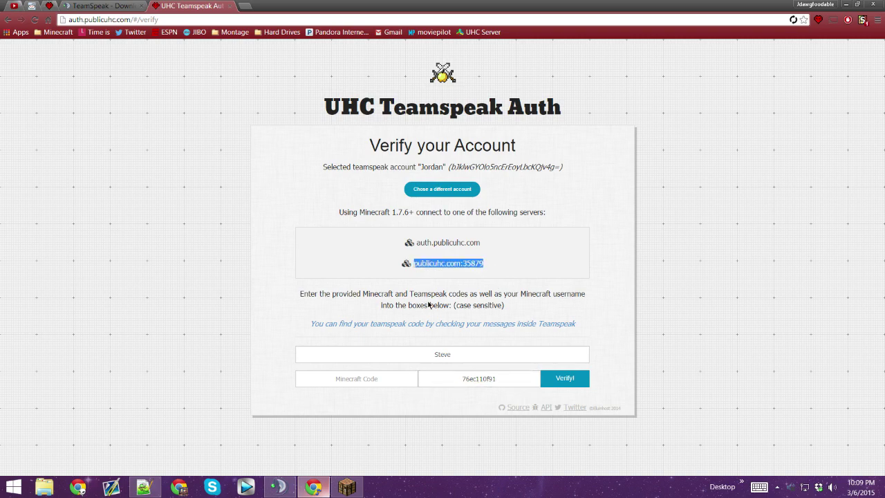
Switch to Minecraft and disconnect from the current server
click(347, 487)
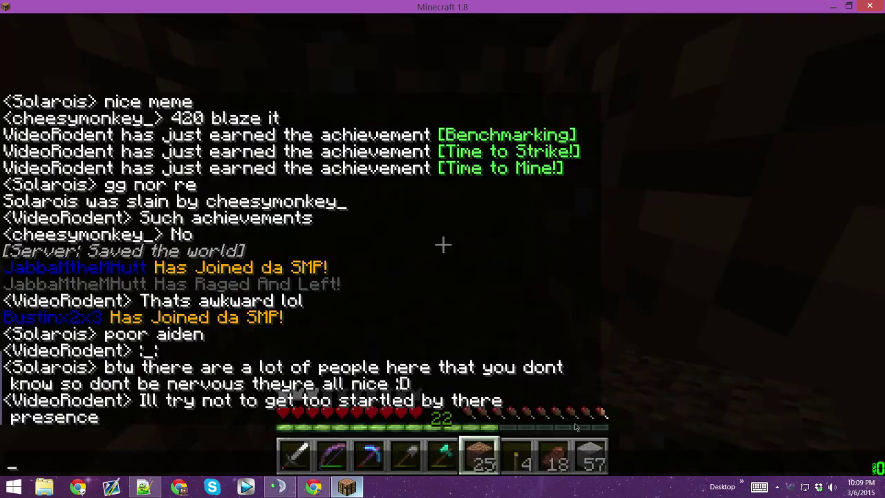
key(Escape)
key(Escape)
click(451, 332)
Quit Minecraft and relaunch it with the 1.7.9 configuration in Magic Launcher
click(470, 323)
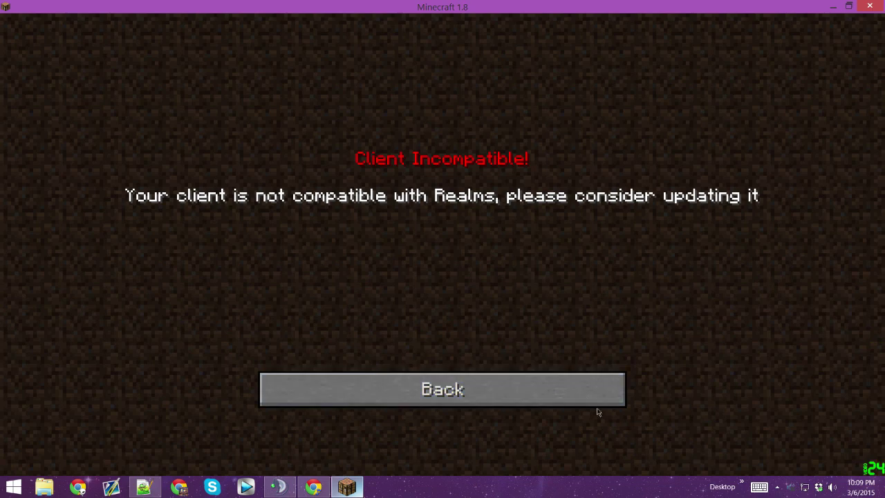
key(Escape)
click(571, 399)
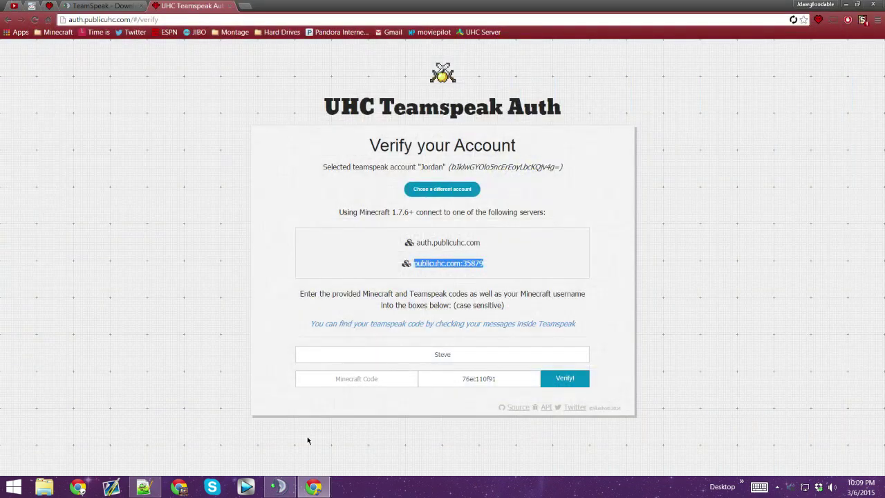
key(super+d)
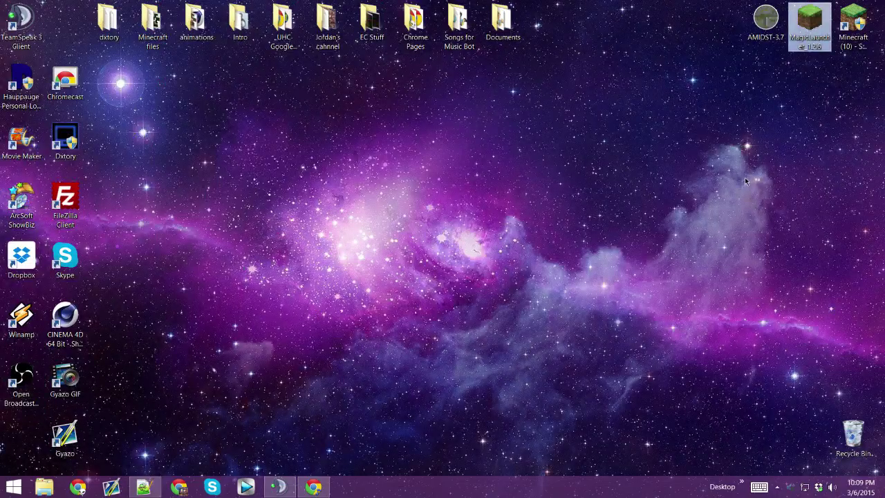
click(553, 334)
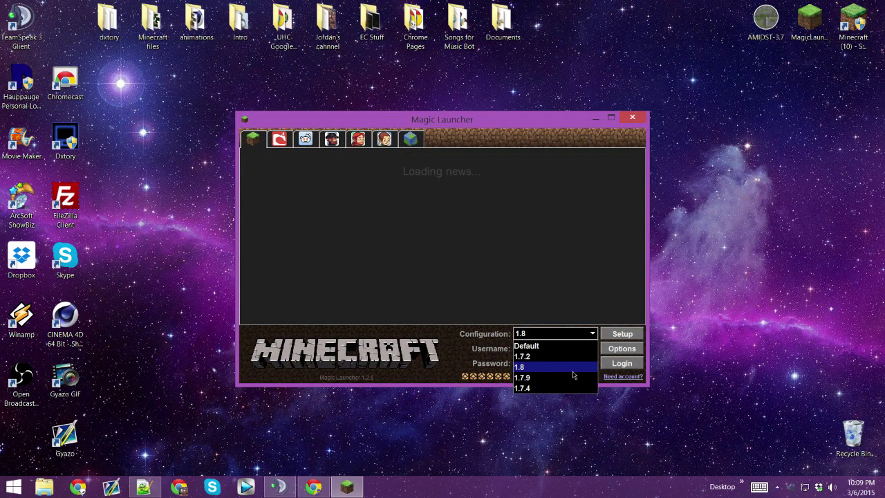
click(569, 378)
click(621, 363)
Check the auth page's required Minecraft version 1.7.6 against the 1.7.9 client
click(313, 487)
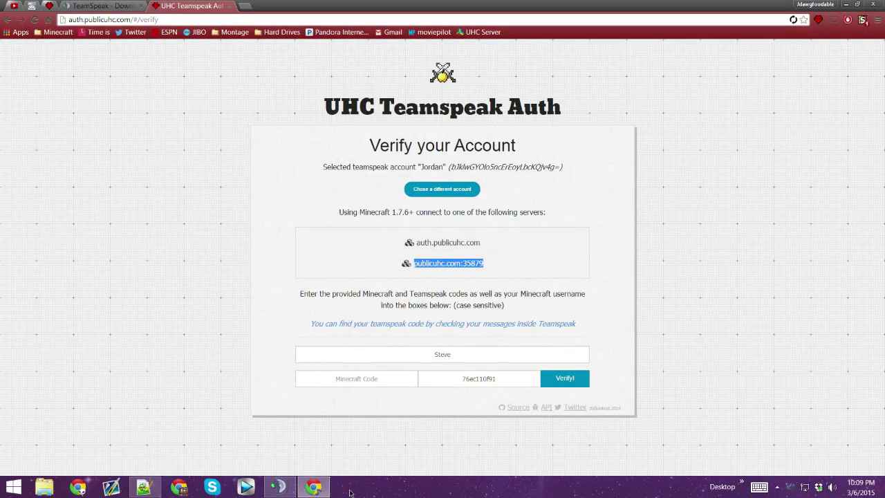
click(351, 490)
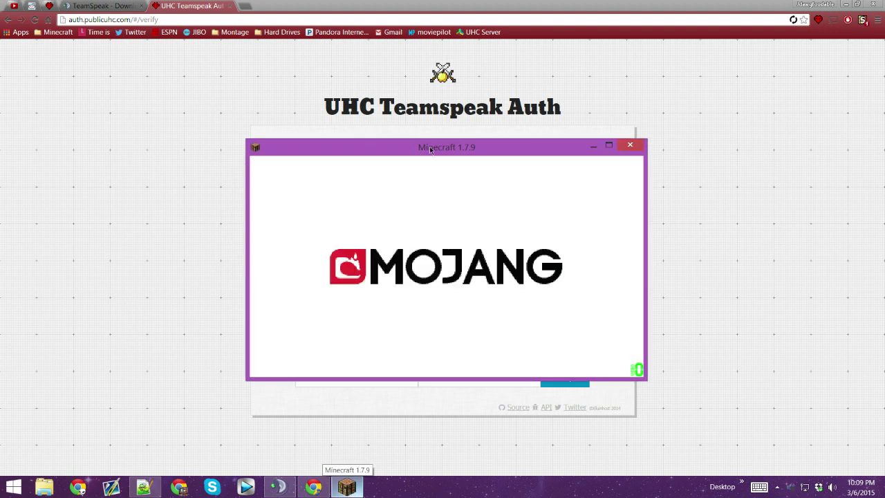
click(480, 411)
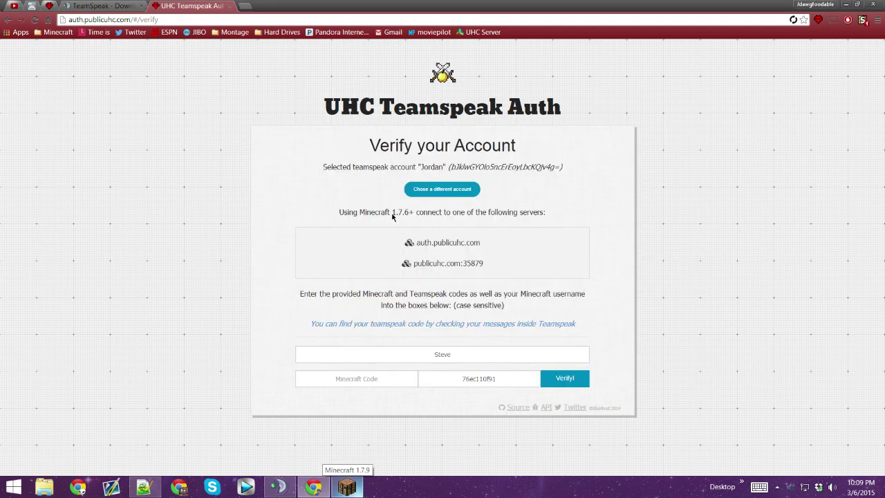
drag(391, 215, 412, 217)
click(354, 491)
Join the auth server from Minecraft's multiplayer server list
click(446, 286)
click(542, 337)
click(445, 347)
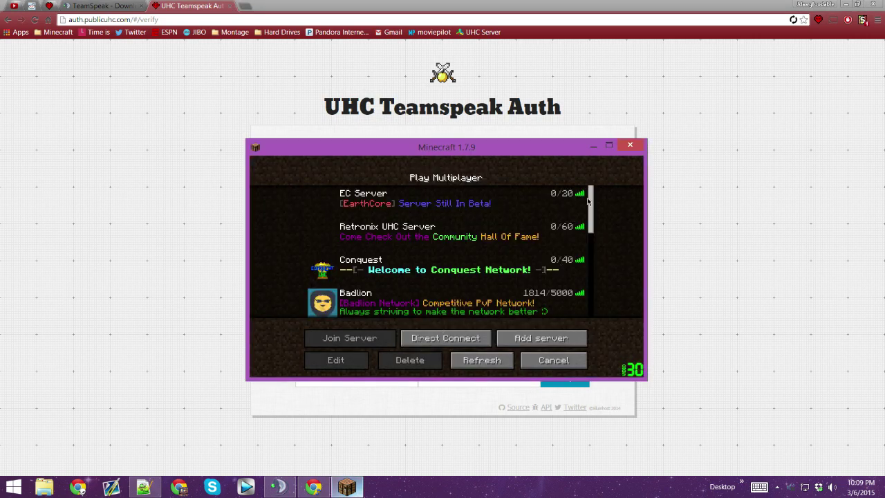
drag(589, 202, 590, 276)
double_click(550, 259)
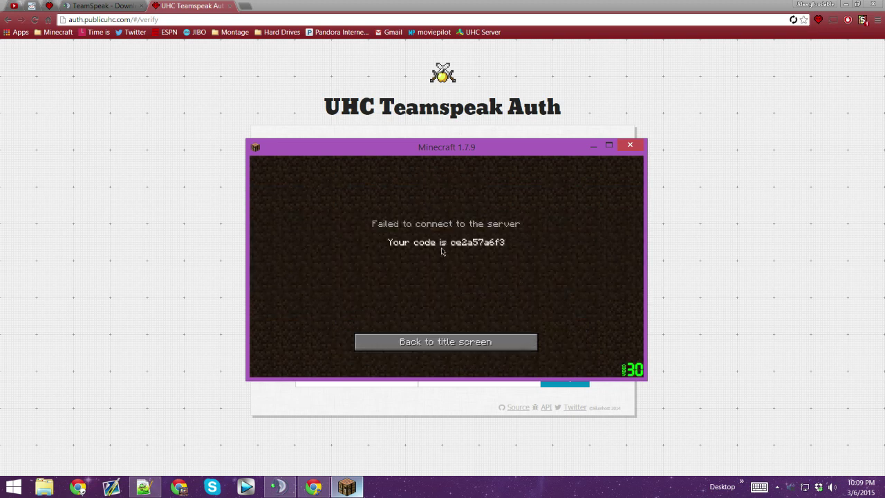
Enter the code shown in Minecraft into the auth page's Minecraft Code field
click(452, 410)
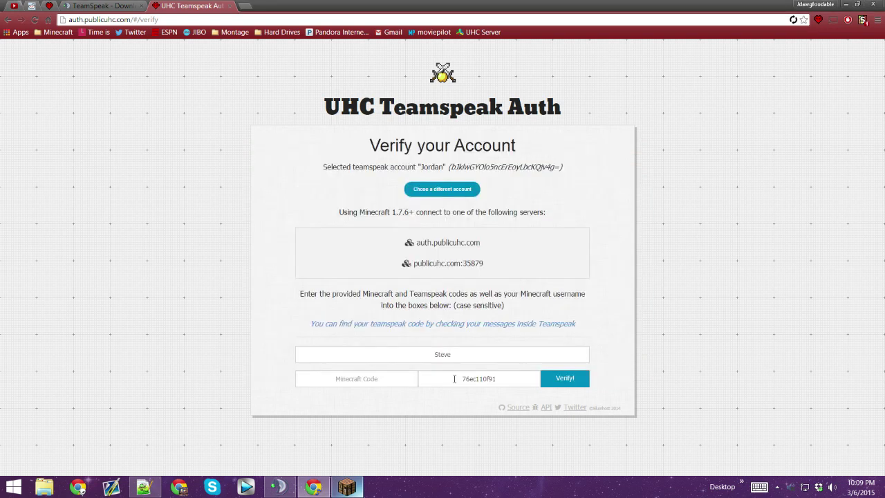
click(377, 378)
key(alt+Tab)
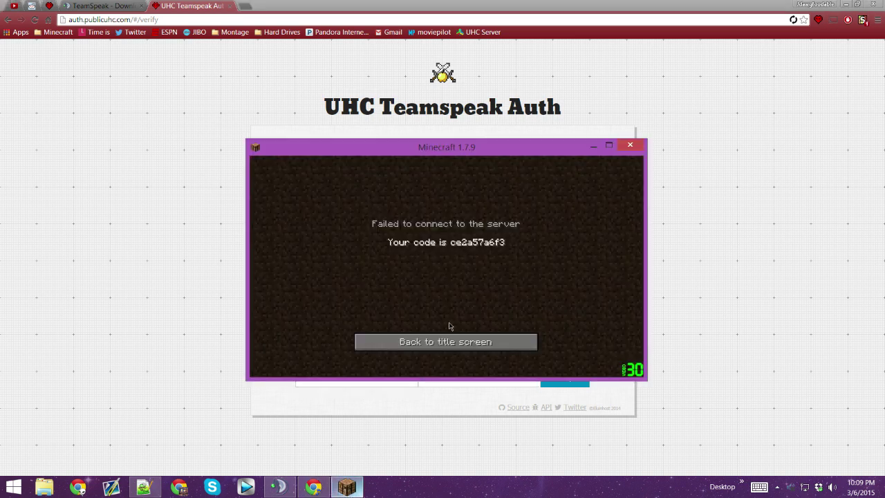
key(alt+Tab)
text(ce21)
click(413, 410)
click(381, 380)
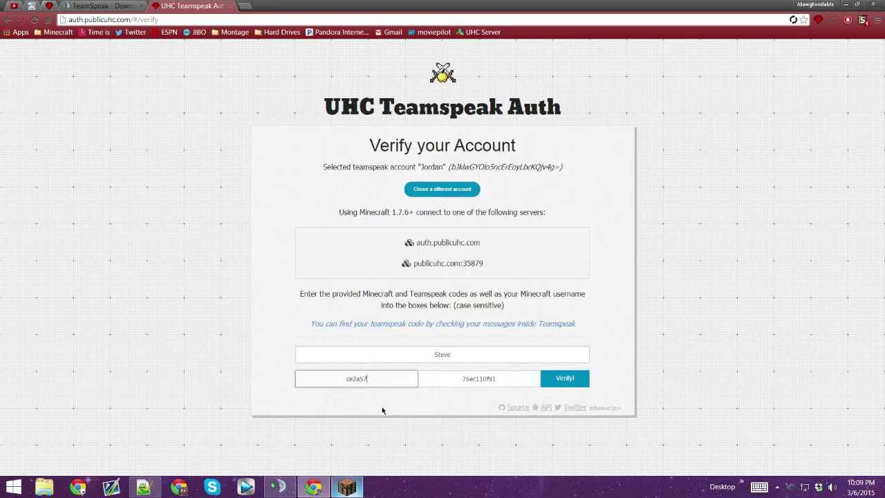
key(alt+Tab)
click(371, 407)
click(378, 380)
text(a6f3)
key(alt+Tab)
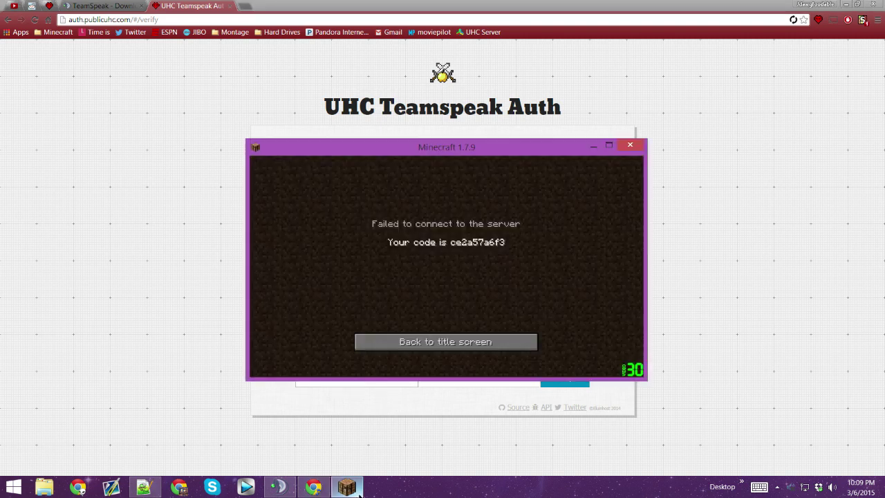
click(358, 494)
Fill in the Minecraft username and submit the form with Verify!
double_click(375, 353)
text(Jorda)
key(BackSpace)
key(BackSpace)
key(BackSpace)
key(BackSpace)
key(BackSpace)
text(jordanee)
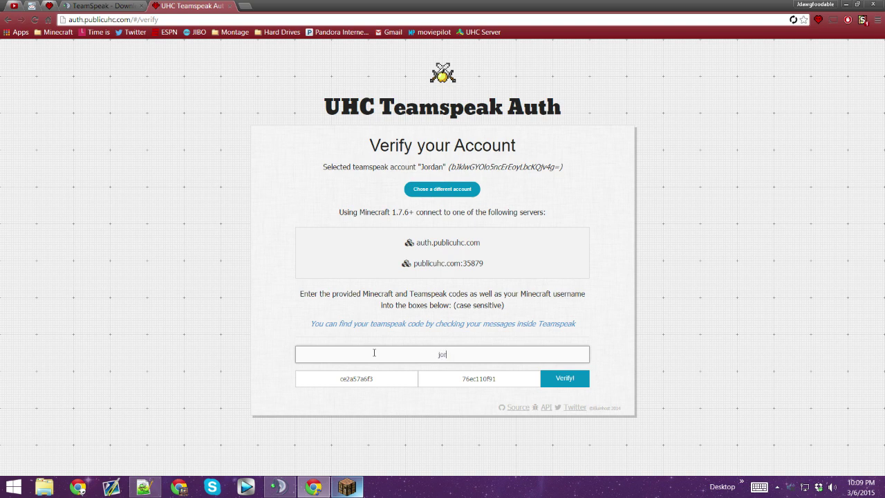
key(BackSpace)
key(BackSpace)
text(leevan)
click(553, 378)
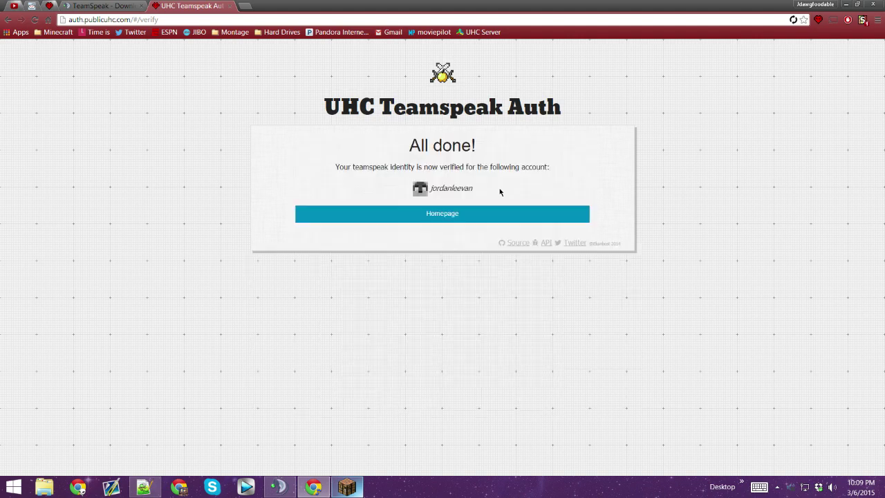
Return to the auth homepage and close the auth and TeamSpeak downloads tabs
click(484, 216)
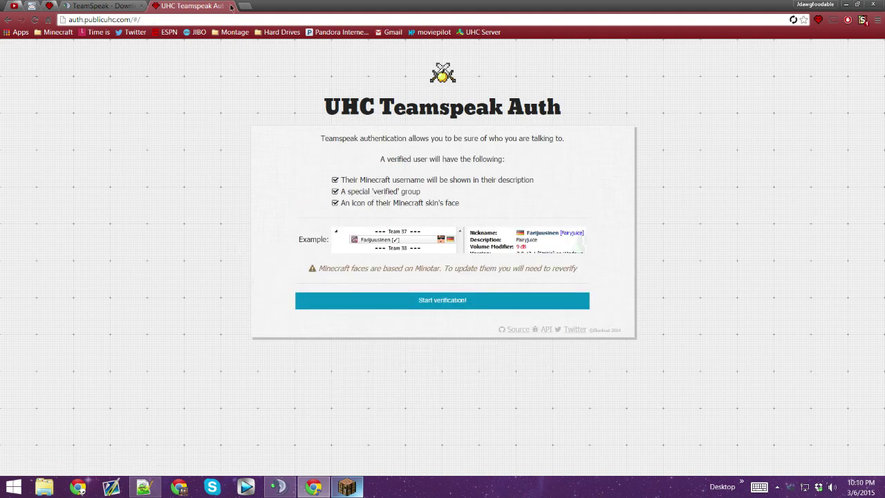
click(229, 5)
click(141, 6)
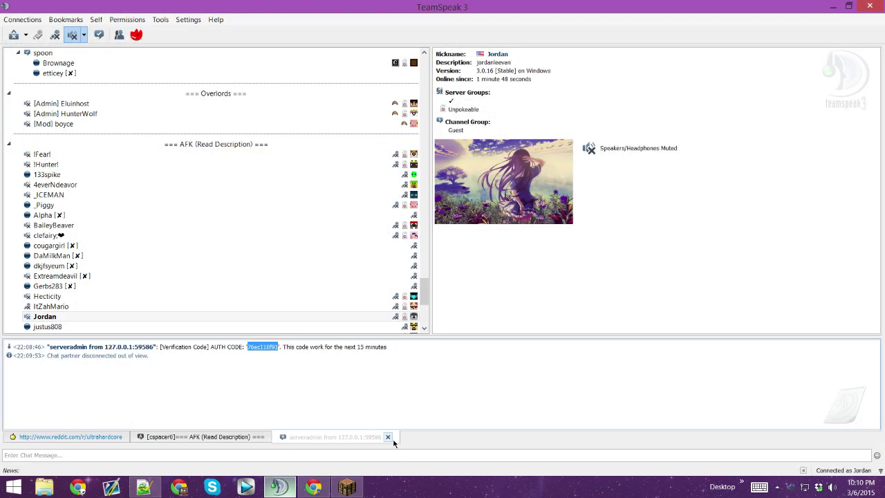
Close the extra chat tab and view your own client info with its verified username
click(392, 441)
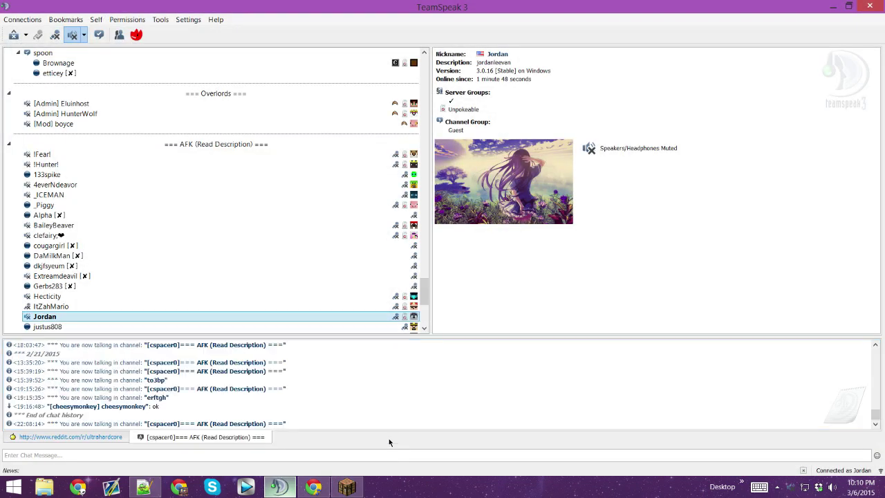
click(149, 297)
scroll(158, 314, down, 1)
click(346, 286)
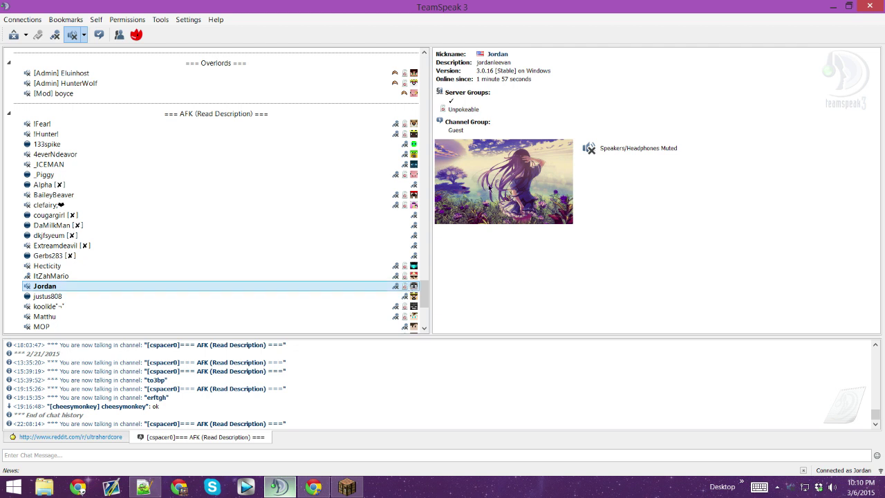
drag(513, 69, 477, 67)
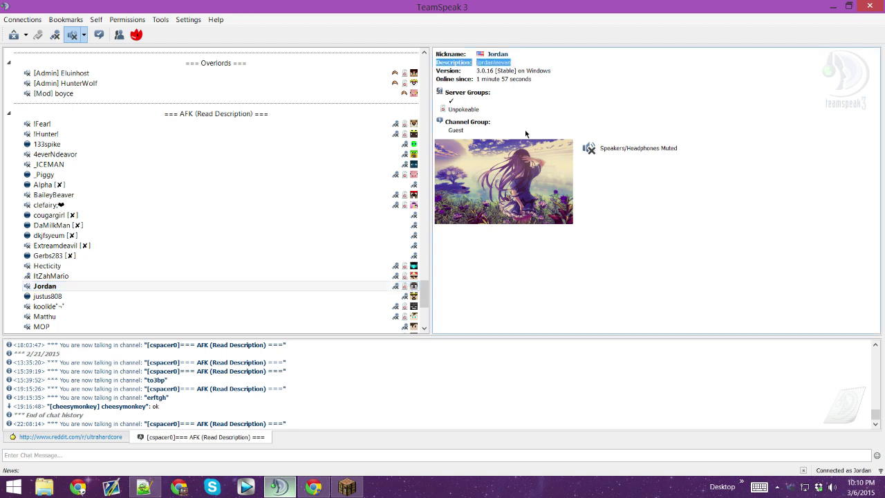
Compare another user's client details with yours, confirming the Minecraft username in your description
click(185, 228)
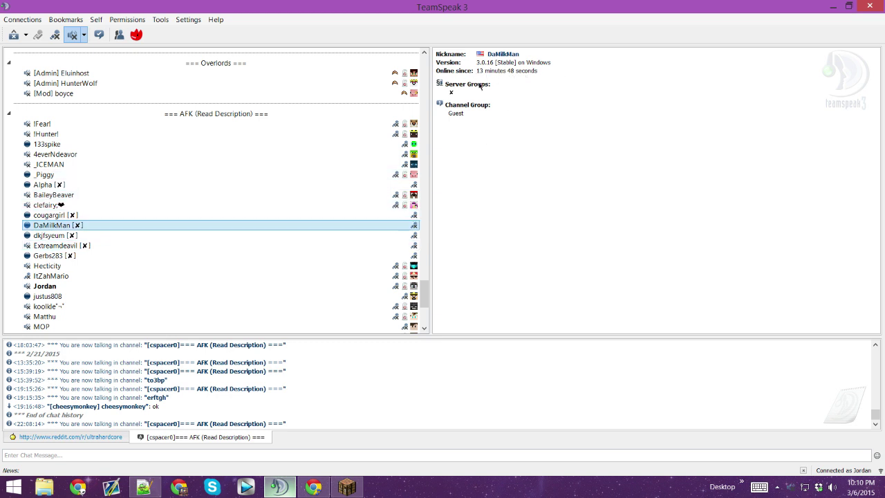
click(183, 289)
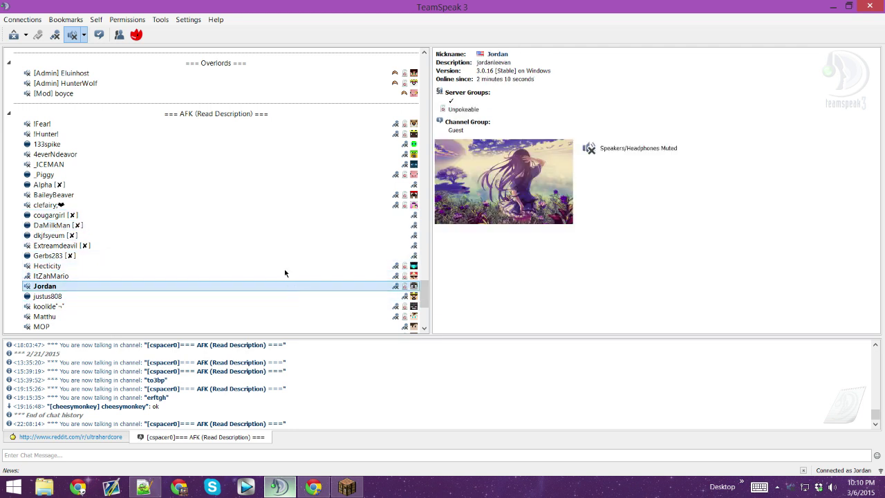
drag(436, 62, 511, 63)
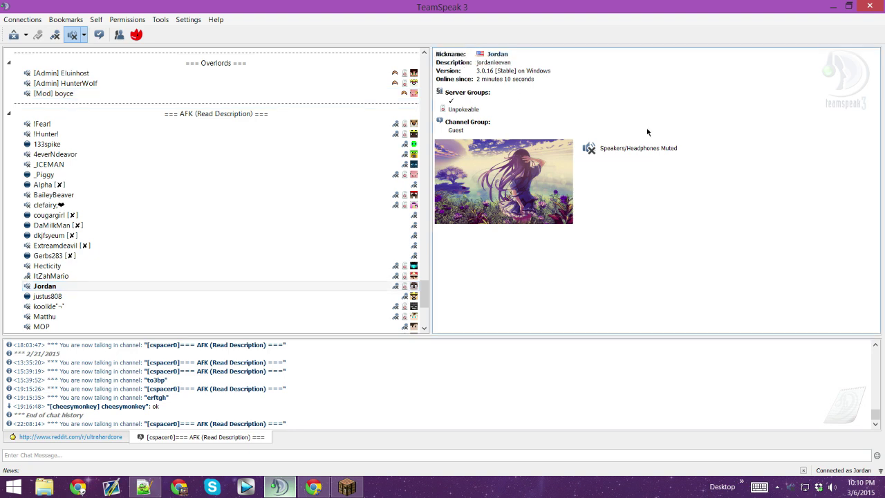
scroll(223, 251, up, 4)
scroll(224, 251, down, 3)
click(213, 248)
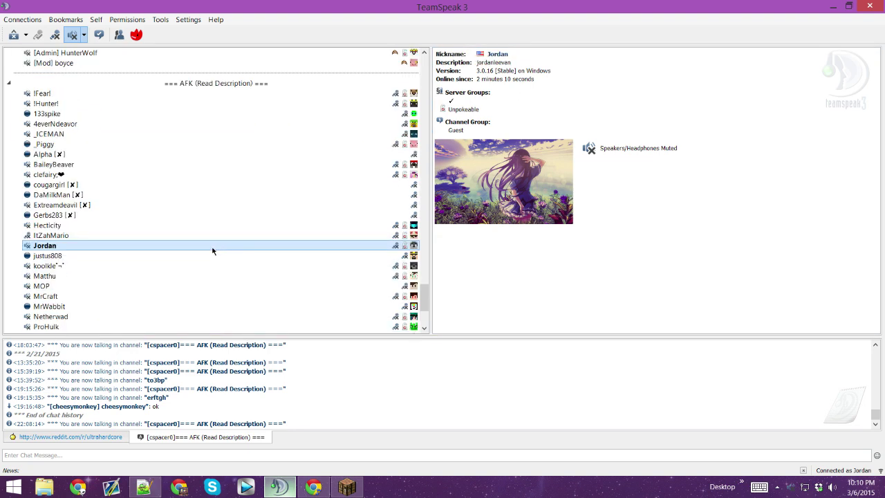
scroll(213, 250, down, 1)
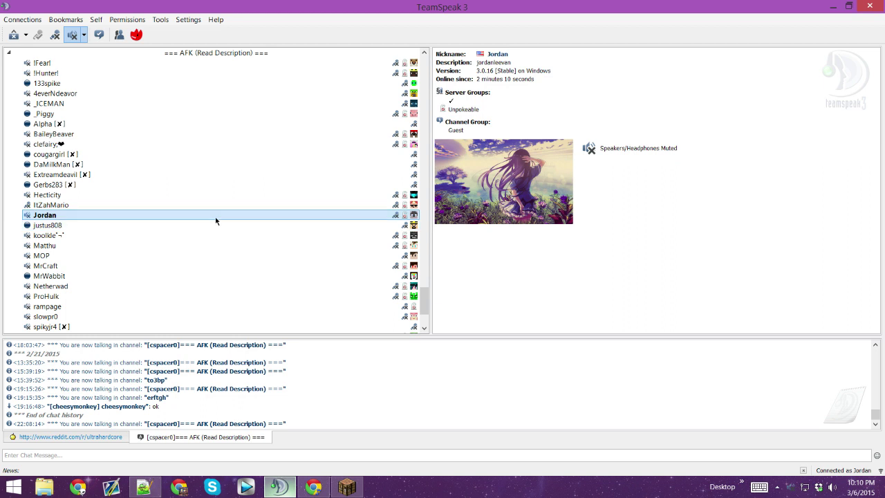
scroll(216, 220, down, 1)
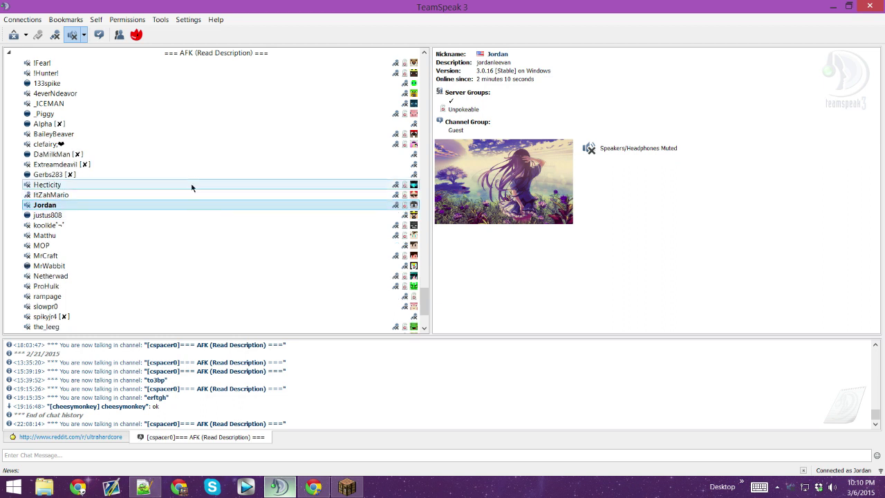
Mute the microphone and scroll the channel tree up to the Overlords and AFK channels
click(58, 37)
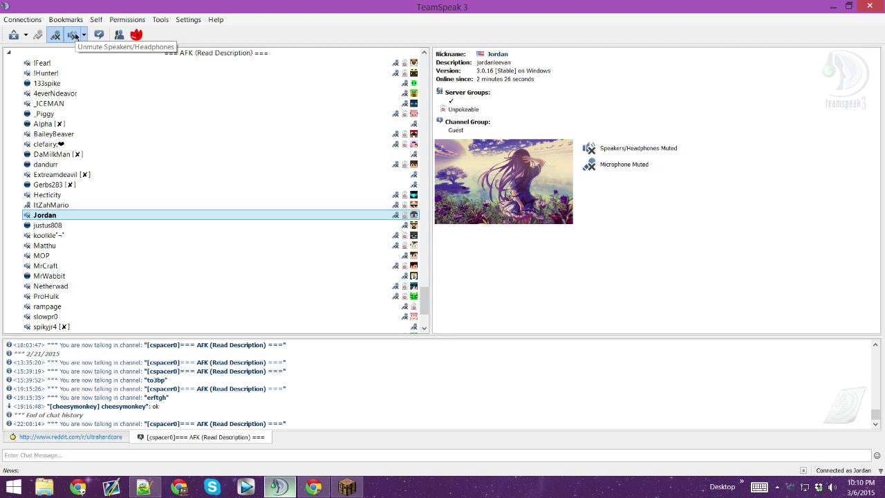
scroll(224, 263, up, 1)
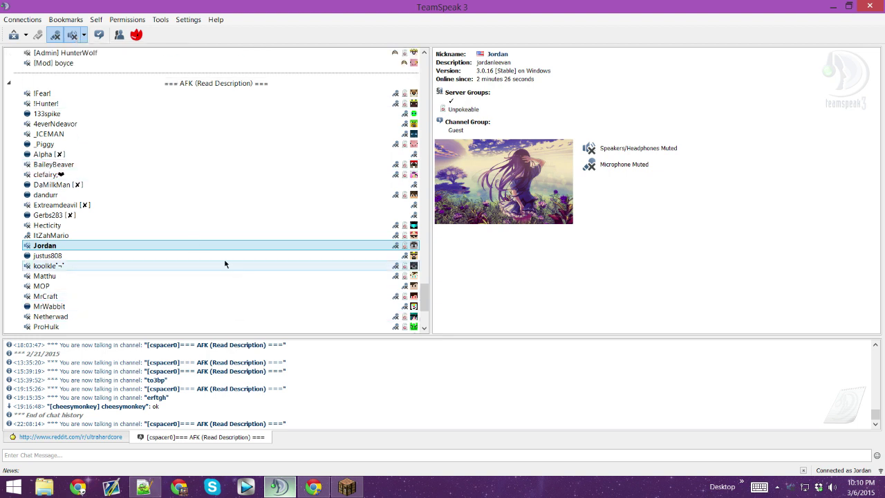
scroll(211, 245, up, 2)
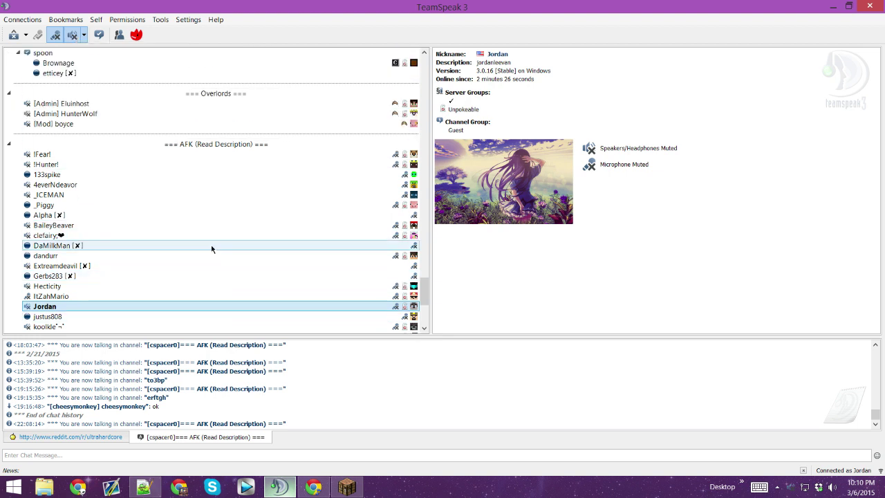
Open the AFK channel's details and select its full description text
click(175, 145)
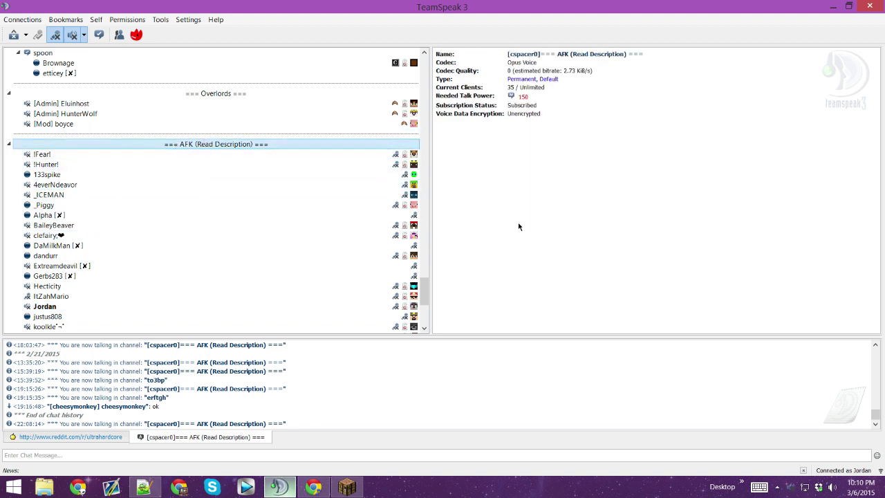
click(470, 184)
key(ctrl+a)
click(530, 242)
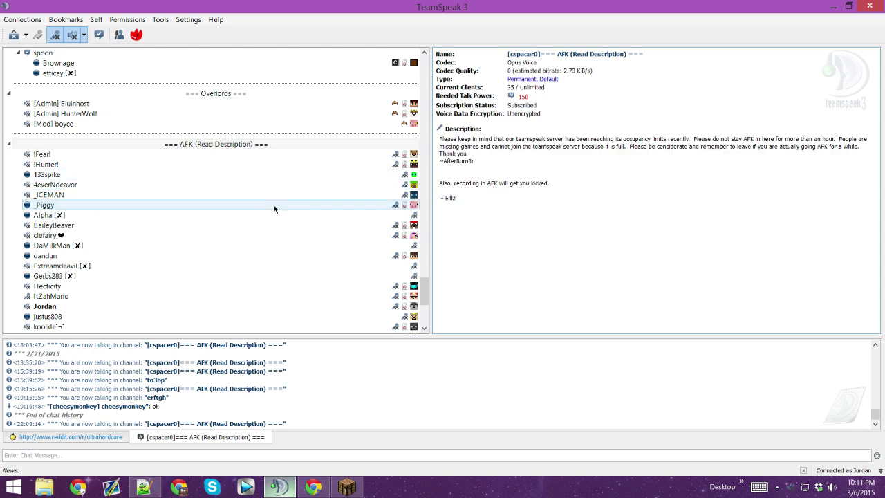
click(123, 308)
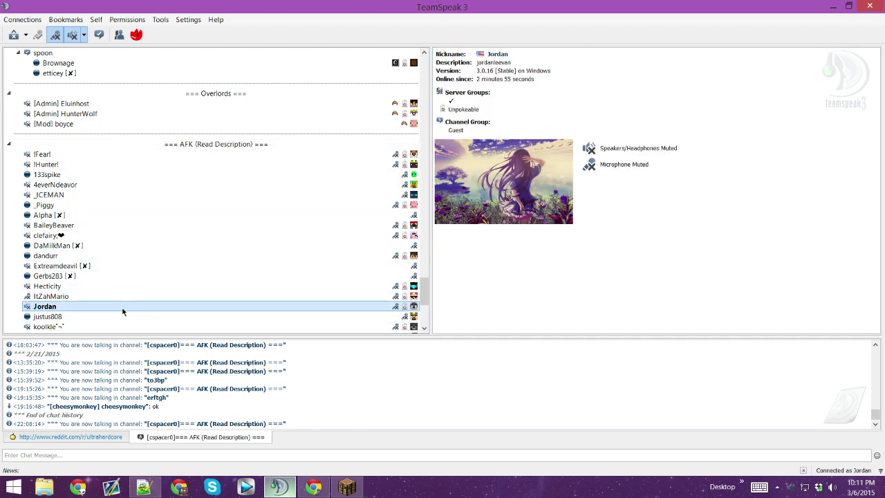
click(215, 144)
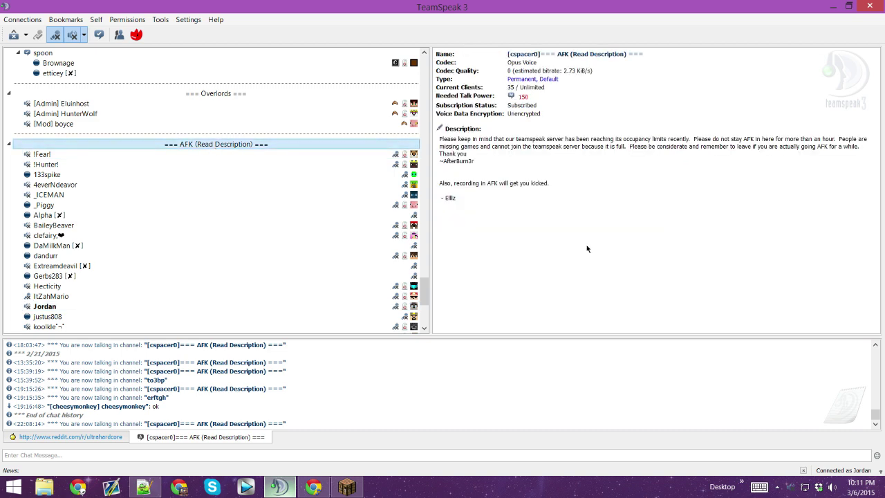
Browse another user's and BOBS CHANNEL's details, ending on the Private Channels spacer's info
scroll(213, 273, up, 3)
scroll(213, 276, up, 10)
scroll(228, 263, down, 10)
scroll(230, 260, down, 1)
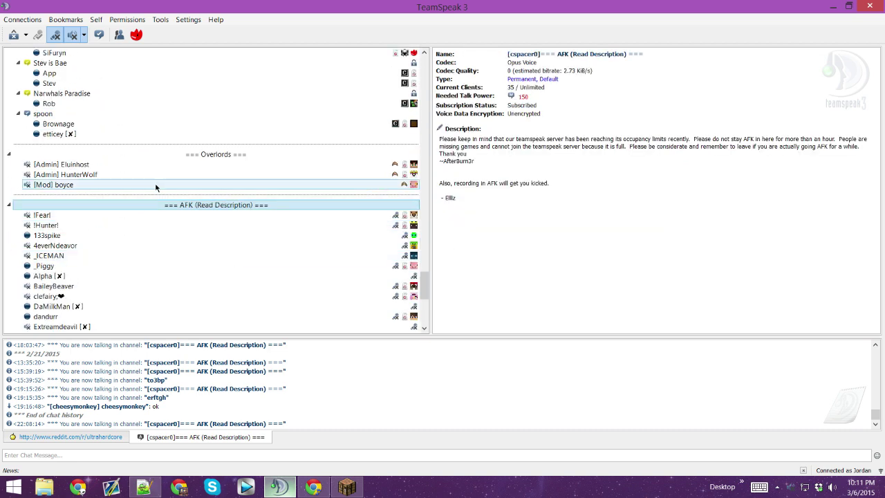
click(155, 173)
scroll(155, 177, up, 5)
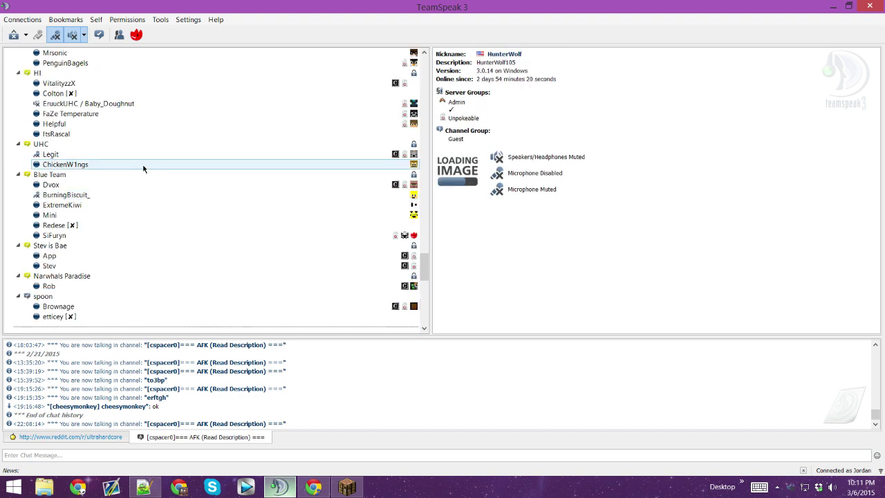
scroll(164, 192, down, 7)
scroll(189, 201, up, 15)
scroll(193, 213, up, 8)
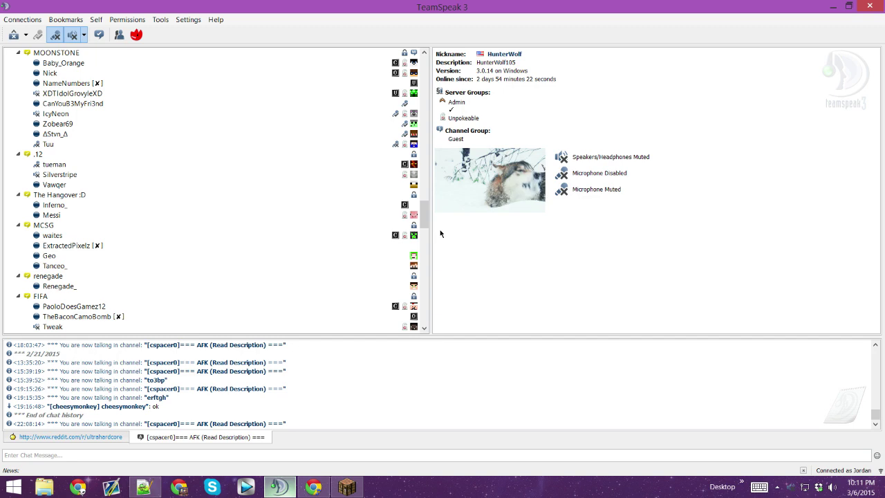
scroll(282, 231, up, 10)
scroll(281, 231, up, 20)
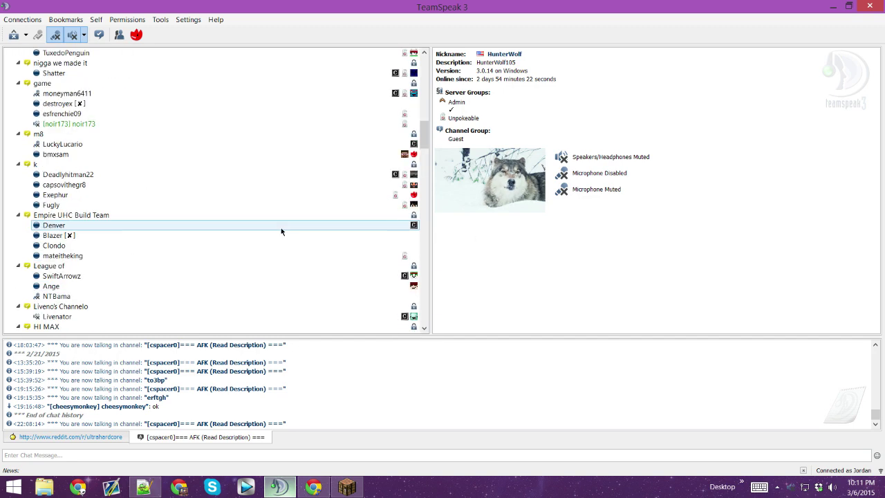
scroll(281, 231, down, 5)
click(276, 196)
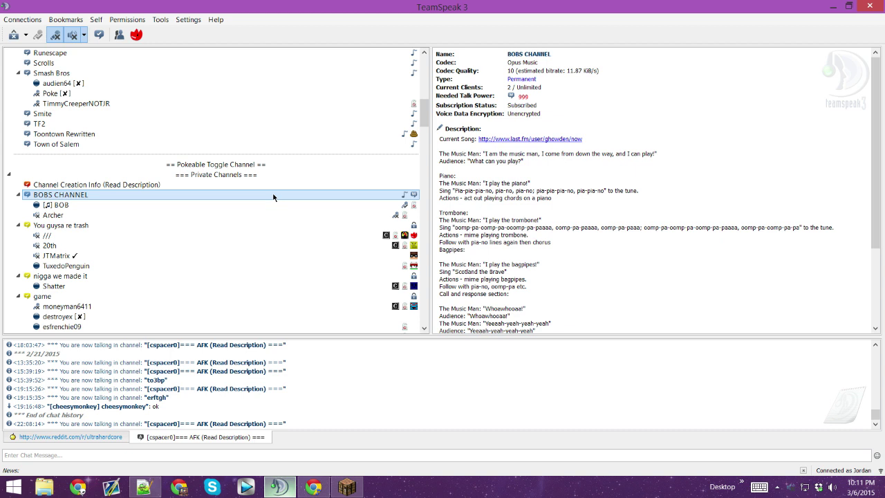
click(262, 177)
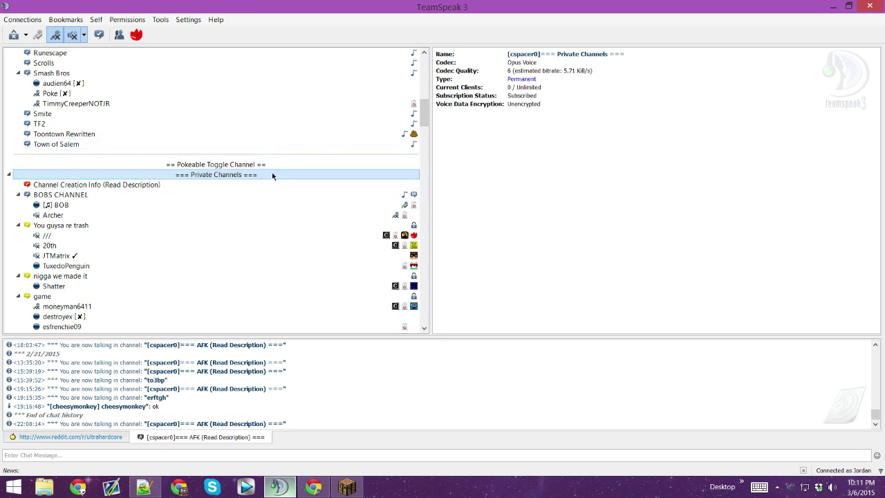
Start a new sub-channel under the === Private Channels === group
right_click(271, 174)
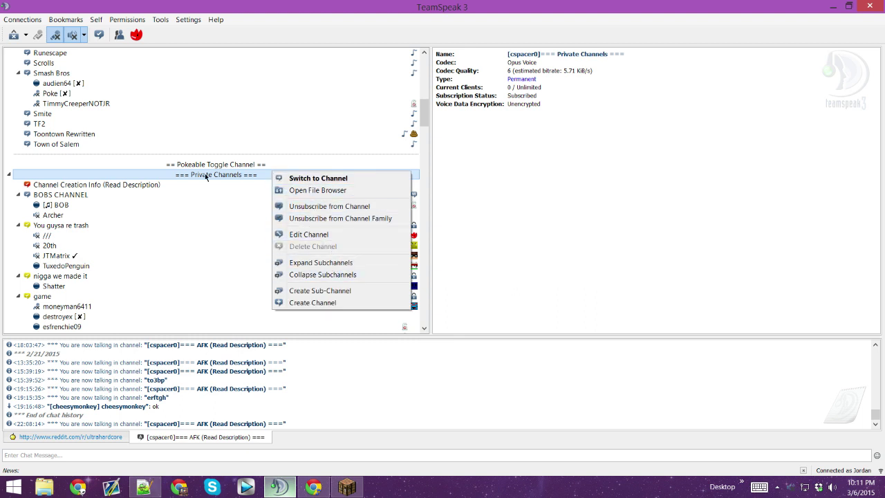
click(379, 292)
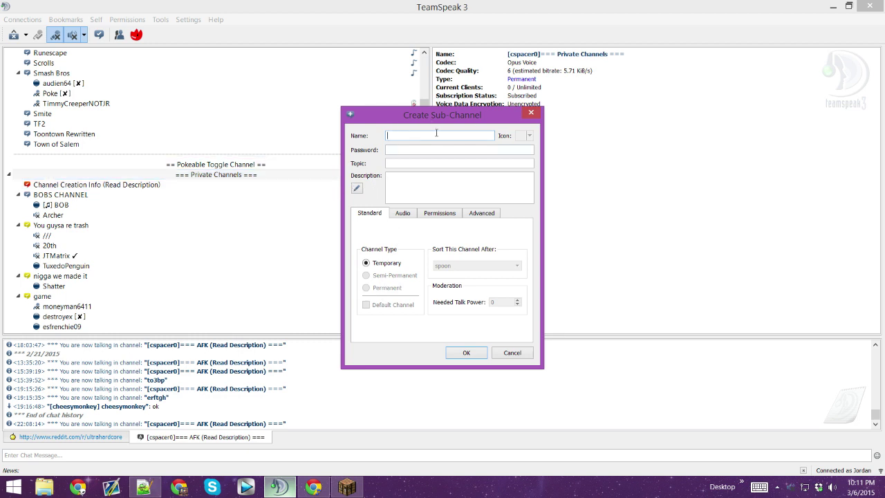
Create the sub-channel named Test with a channel password and confirm it
text(Test)
key(Tab)
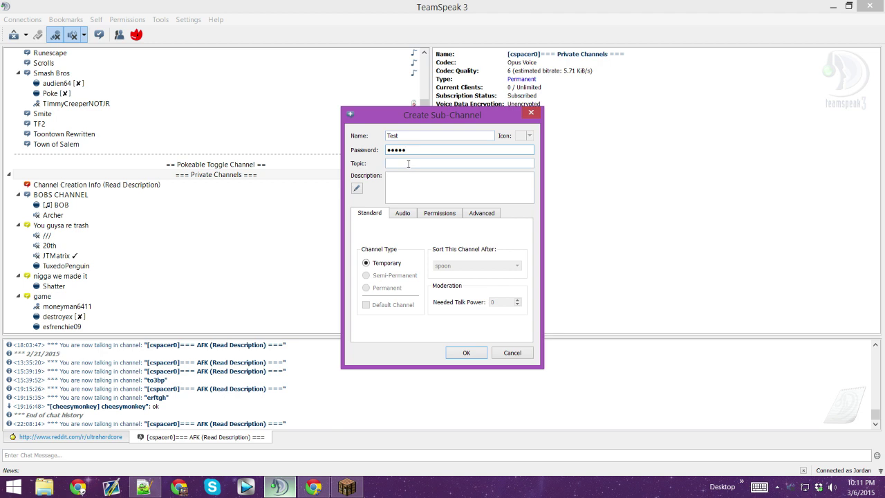
click(446, 196)
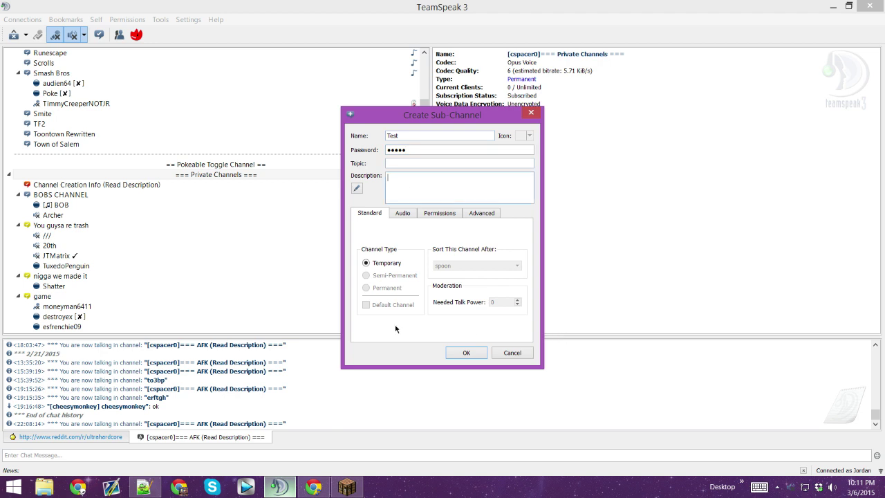
click(466, 352)
scroll(126, 189, down, 5)
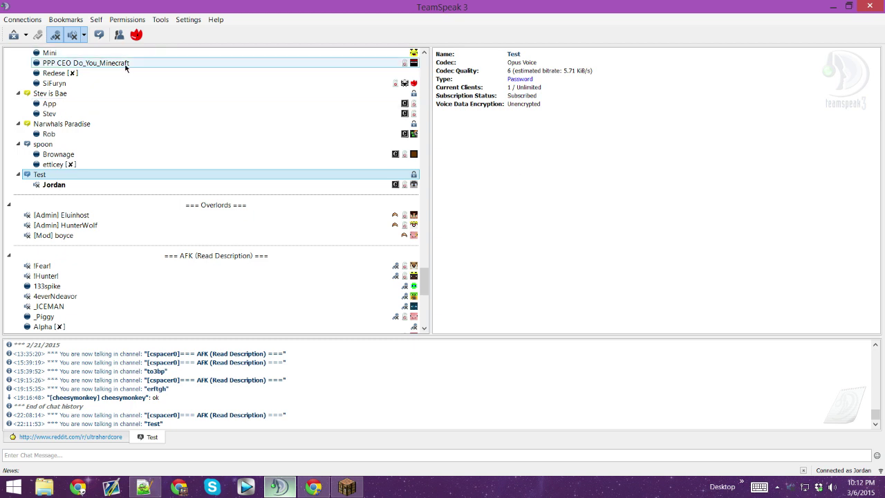
Toggle the microphone and speaker mute buttons off and back on
click(59, 34)
click(72, 35)
click(55, 34)
click(72, 35)
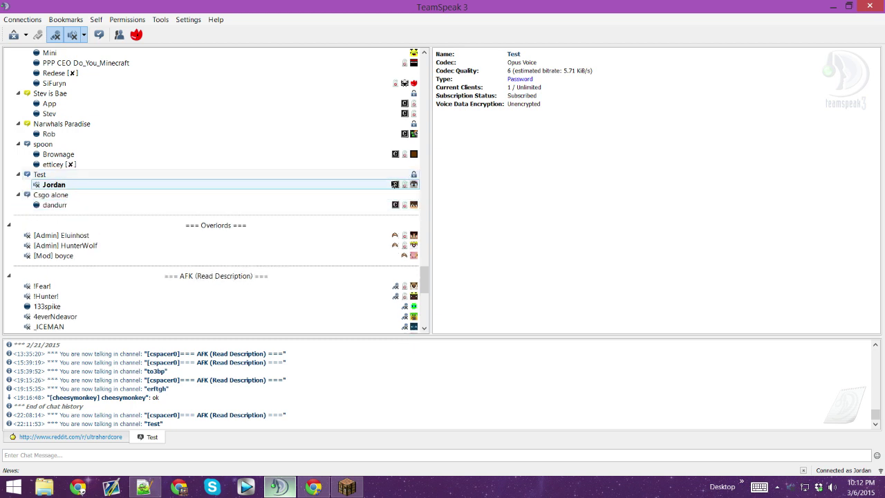
Join spoon, return to Test, then try the password-protected Csgo alone channel and cancel
click(160, 145)
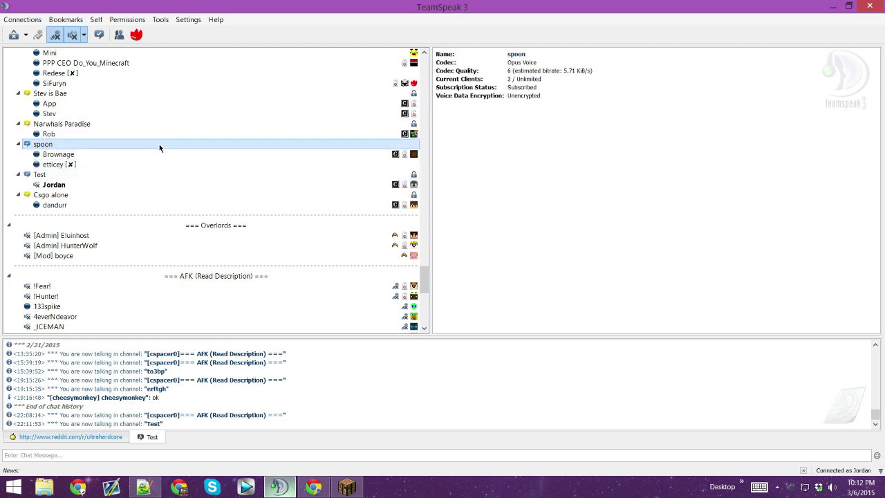
double_click(159, 143)
double_click(164, 184)
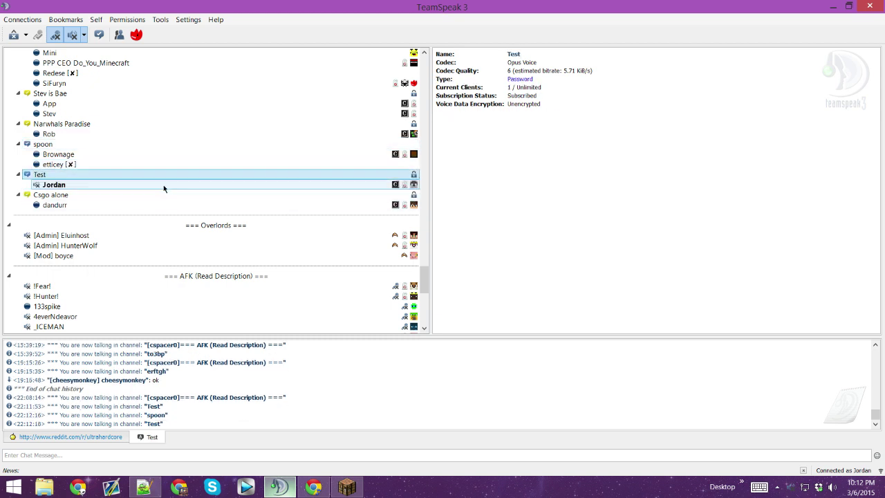
double_click(149, 195)
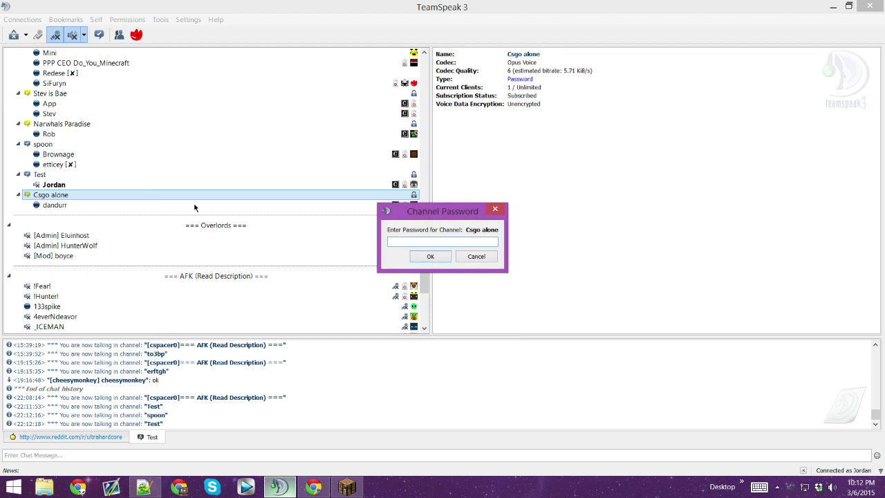
text(••••••••••••••••••••••••••)
key(Return)
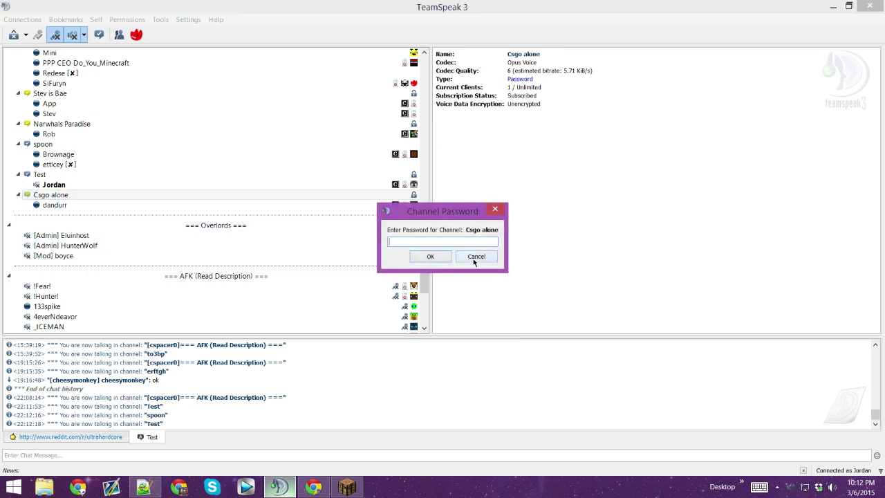
click(472, 259)
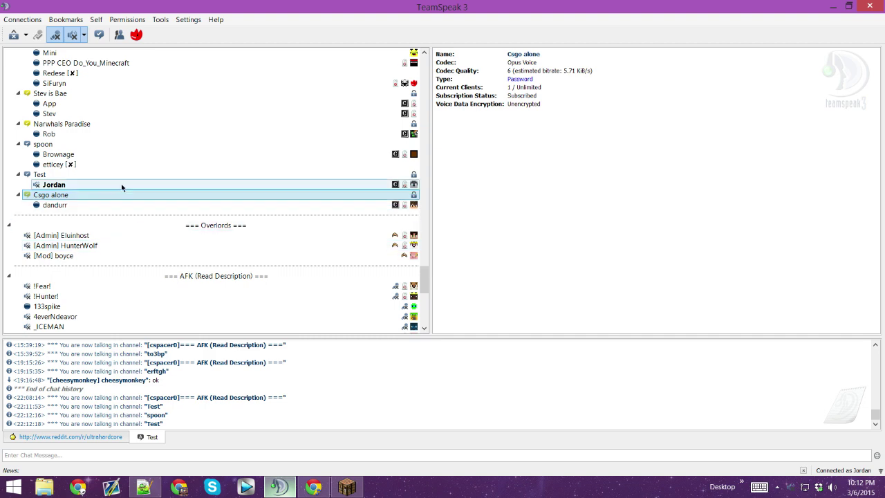
Scroll to your own nickname and display its details, including Unpokeable and Channel Admin
scroll(142, 184, up, 20)
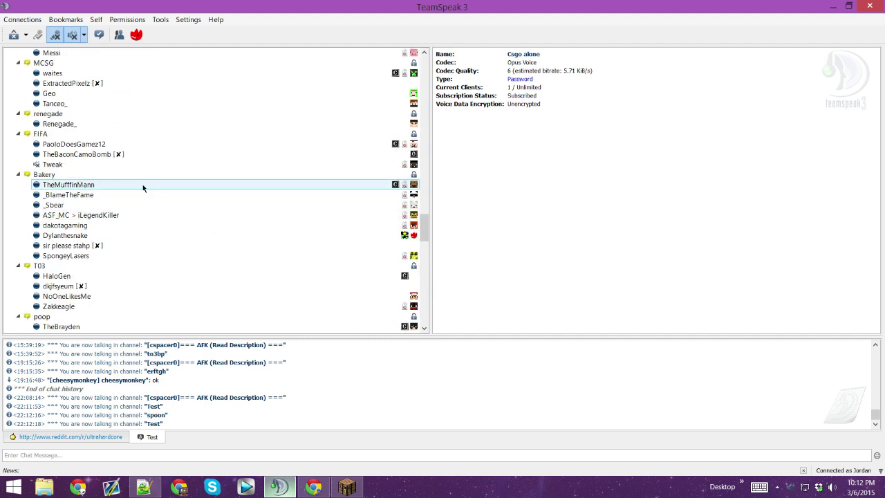
scroll(142, 184, up, 10)
scroll(142, 182, down, 18)
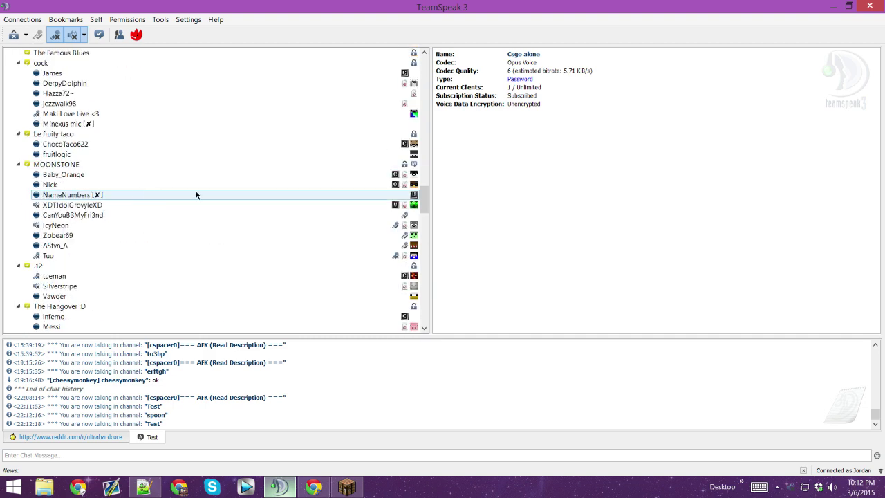
scroll(359, 209, down, 15)
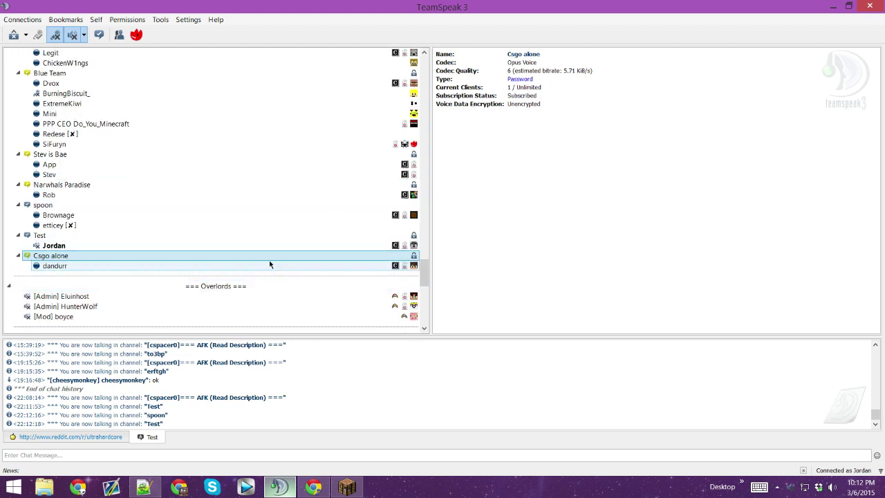
click(301, 249)
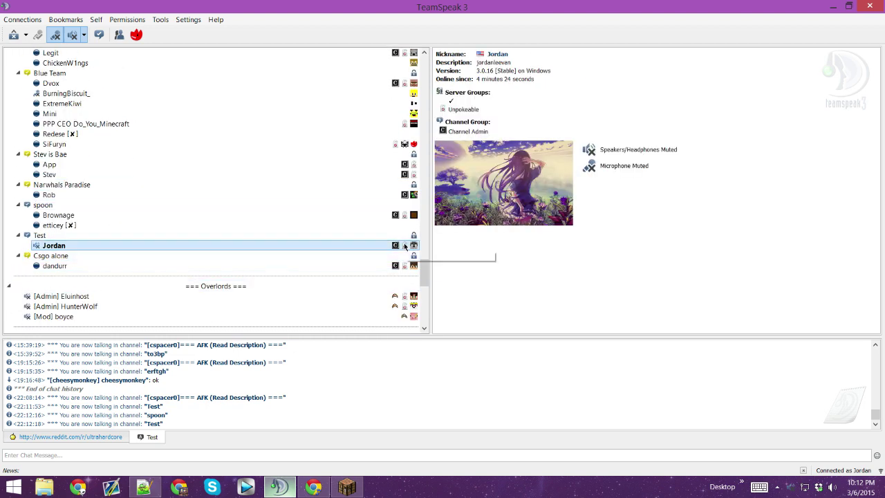
Poke the guest user in spoon with a short random-text reason
right_click(229, 215)
right_click(175, 227)
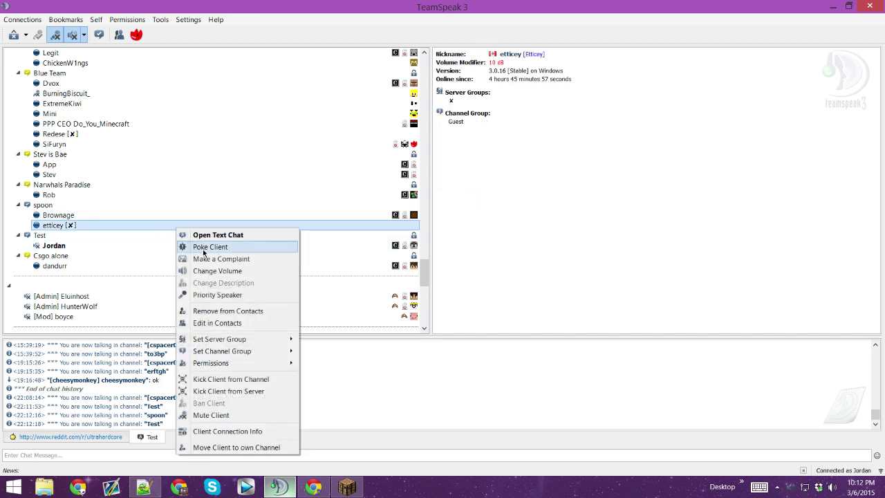
click(239, 246)
text(dbkjgBASGFHdsgklhjsdGKHDSghsgh)
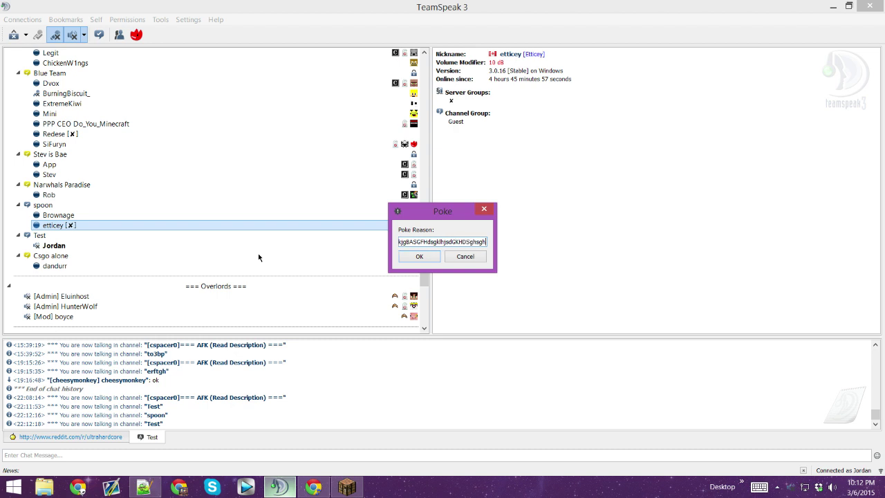
click(437, 253)
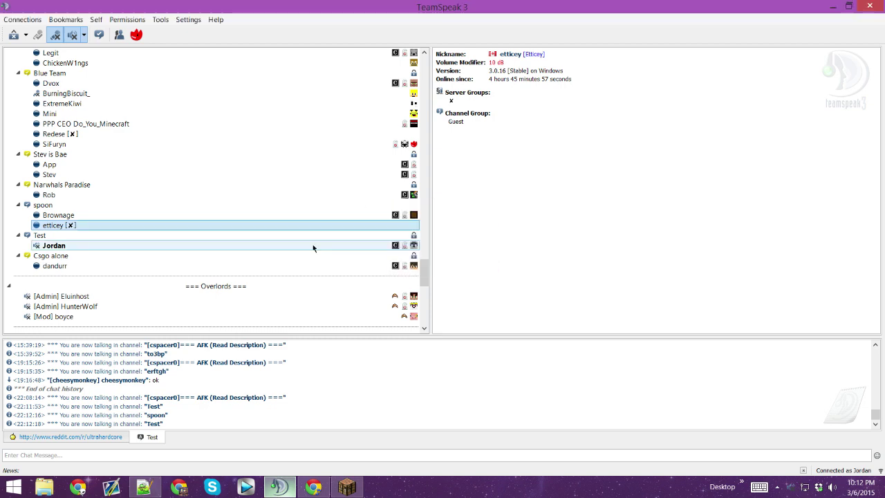
scroll(233, 194, up, 10)
scroll(233, 195, up, 15)
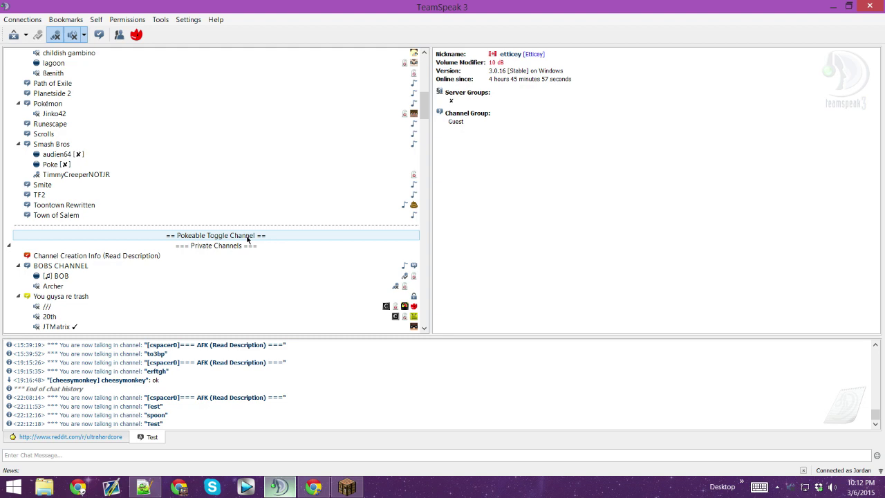
Join the Pokeable Toggle Channel four times, returning to AFK each time
double_click(247, 236)
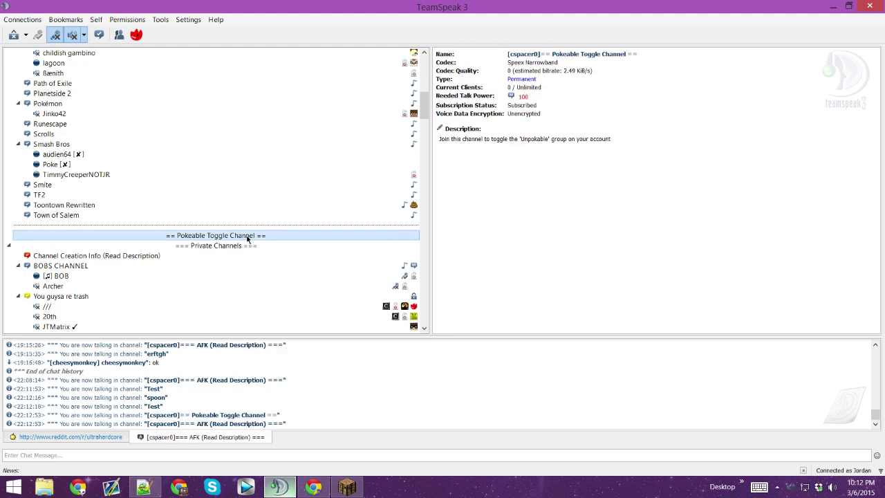
scroll(246, 238, down, 20)
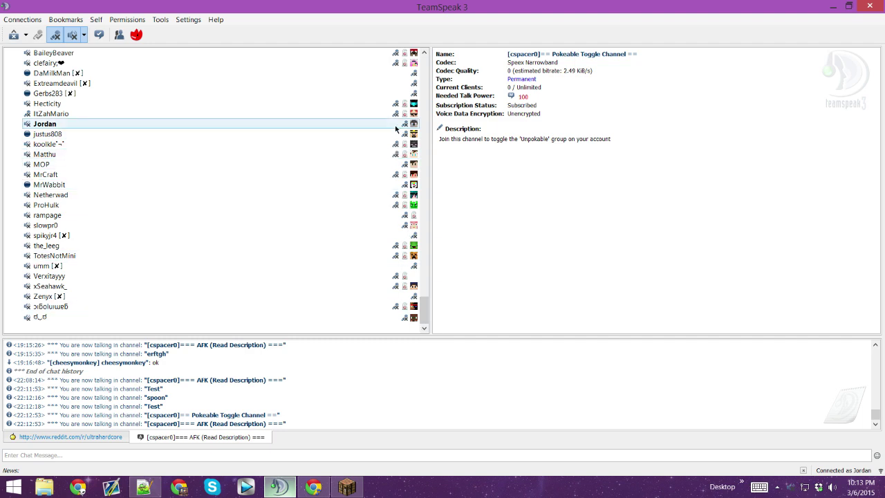
drag(425, 309, 430, 230)
scroll(276, 173, up, 10)
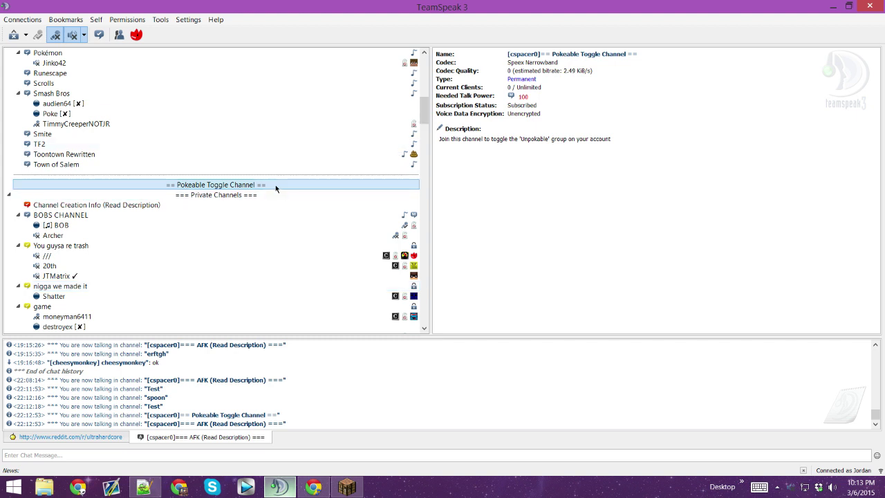
double_click(276, 185)
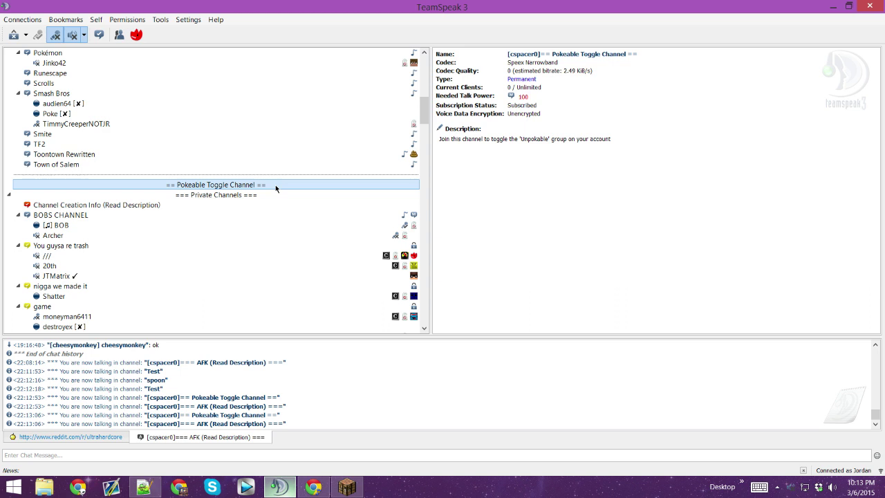
double_click(359, 188)
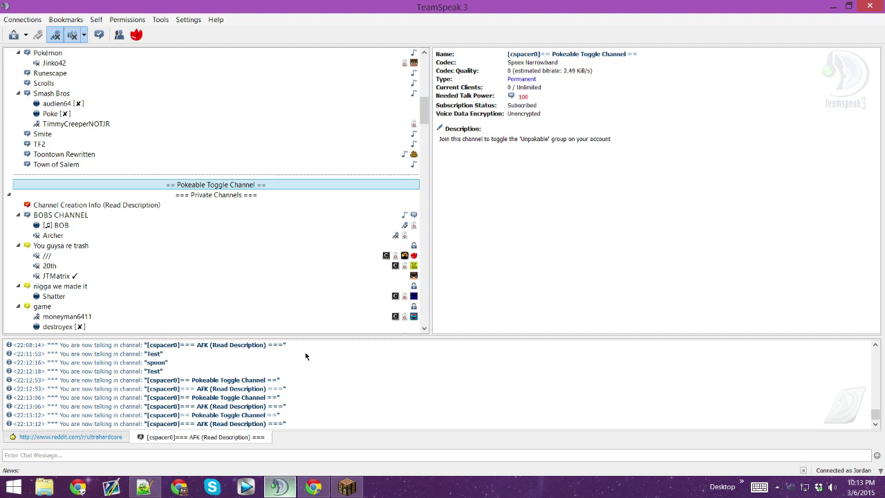
double_click(280, 185)
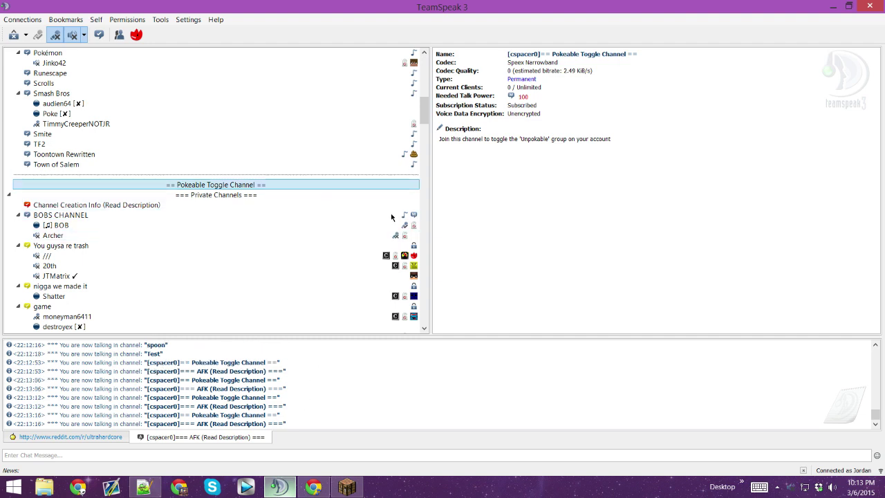
Check your own user in AFK still lists the Unpokeable server group
scroll(413, 287, down, 3)
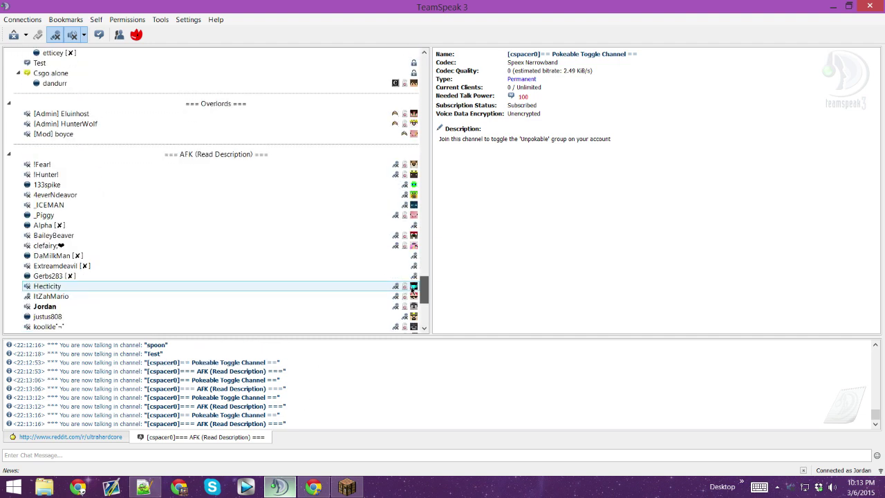
click(164, 266)
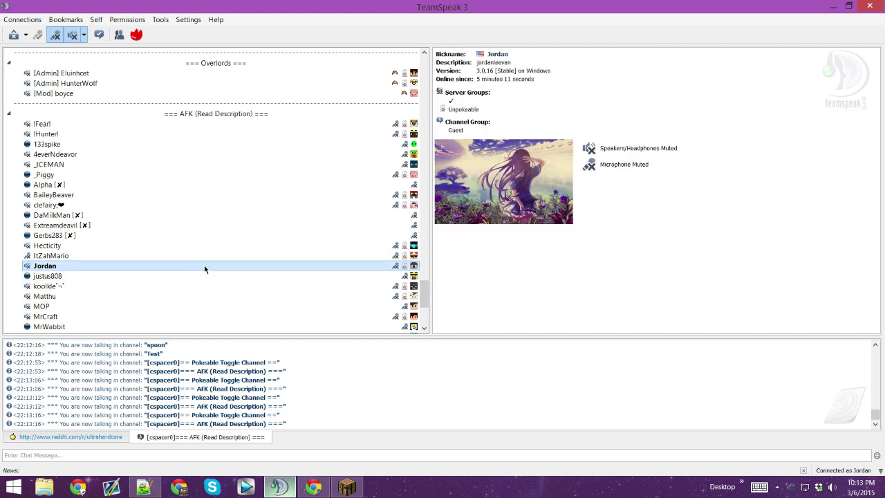
drag(425, 290, 426, 291)
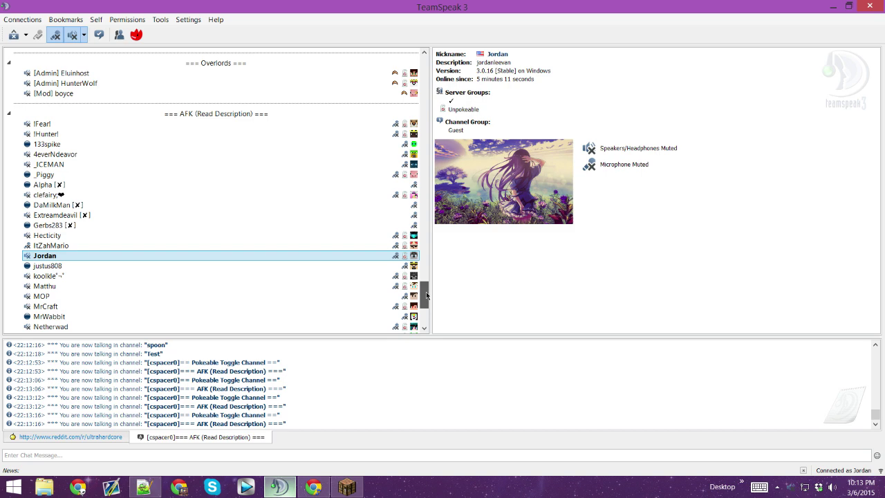
scroll(426, 291, up, 2)
scroll(426, 292, up, 3)
scroll(426, 292, down, 5)
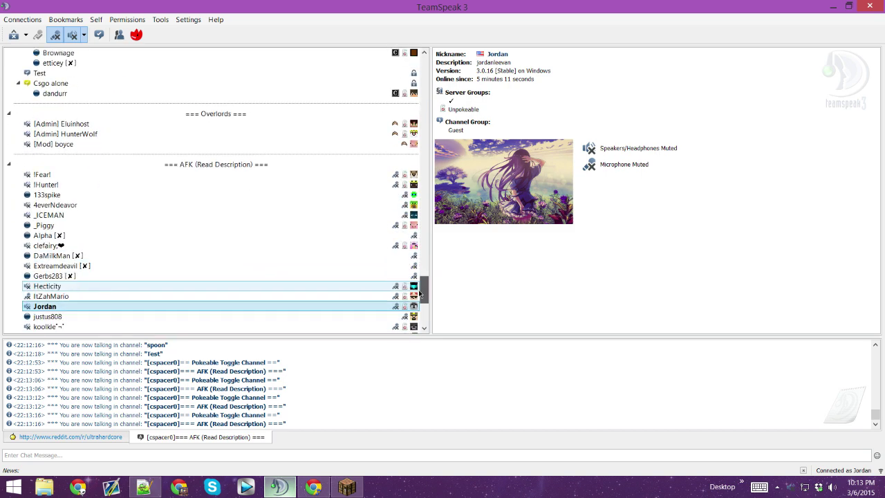
double_click(147, 136)
text(dsbmfds)
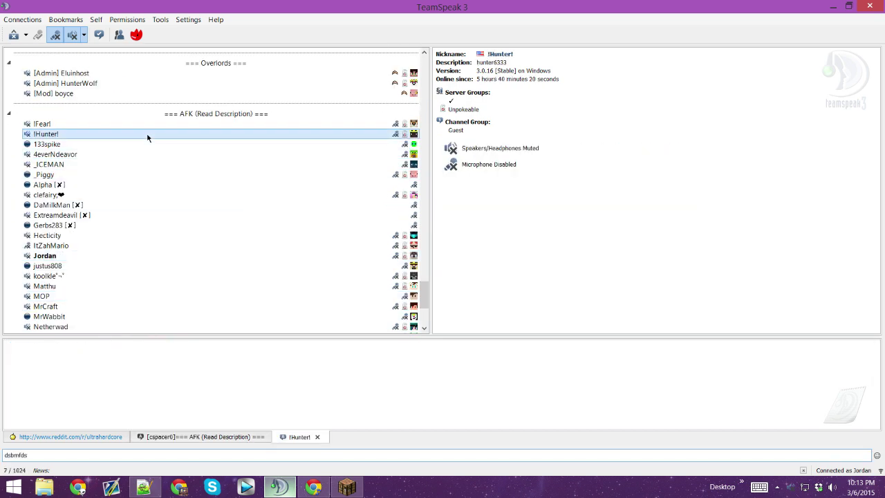
text(FVJdsfjhkfvSDFJkdsghfjdskjhfgdsJKFsDFsGJKH)
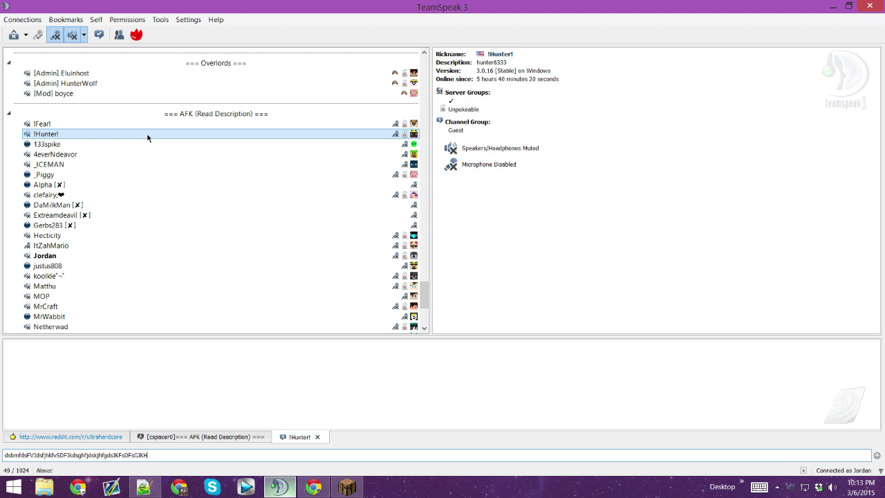
text(DSVbhjsdVbdjhbsbvbDSJHVbdSVVdHJCVgdvAJVHdGV)
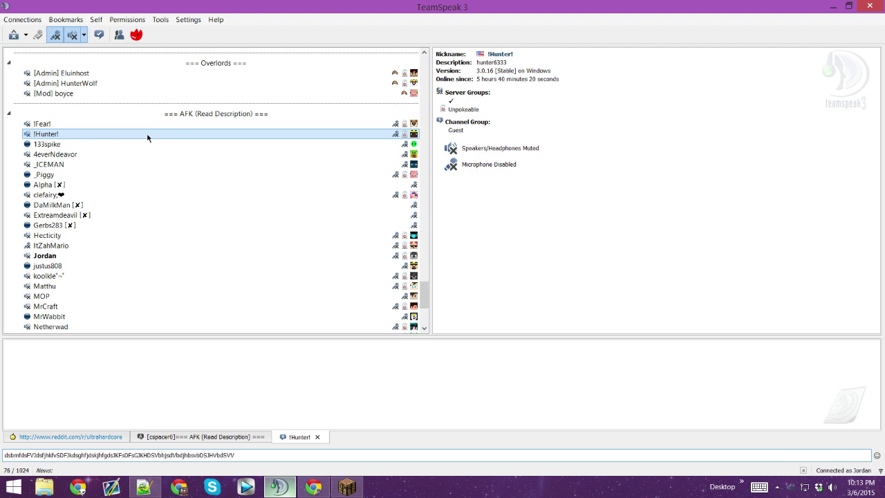
text(kjadhvfdsbGKHJGFdJH)
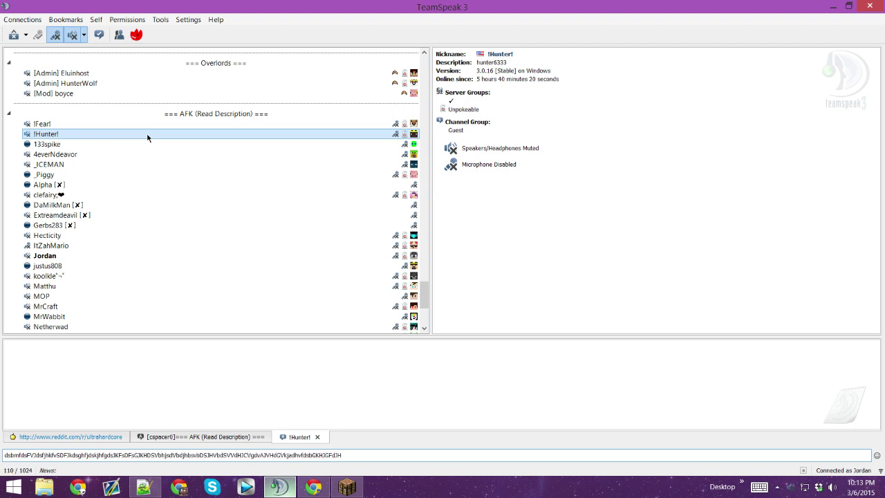
text(FgsDK)
click(318, 437)
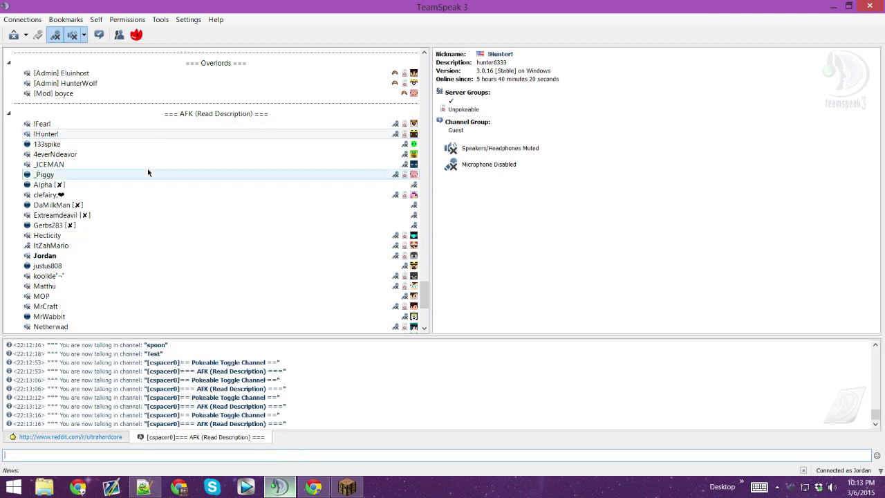
drag(423, 283, 423, 61)
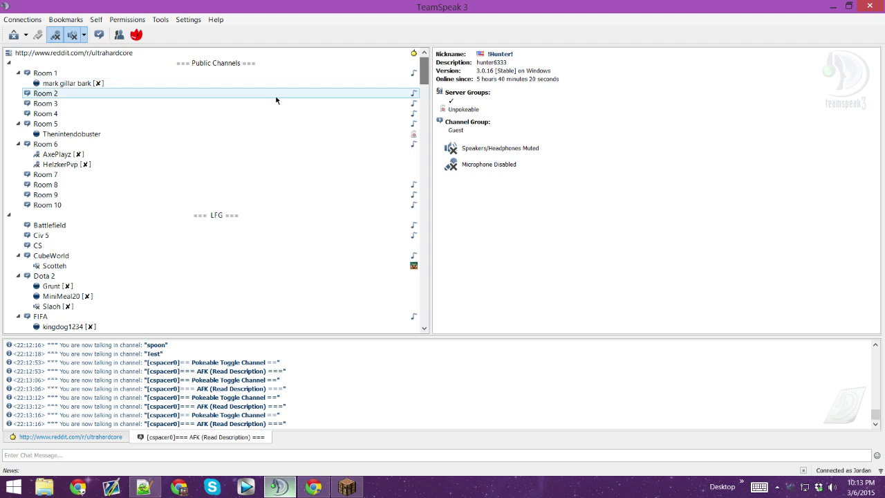
Join Room 3, then view the Overlords channel and its two admins' details
double_click(177, 103)
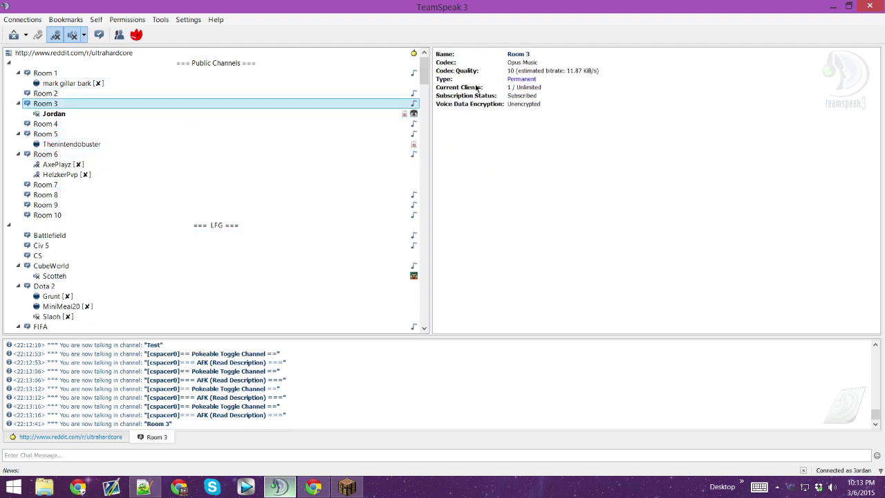
drag(424, 69, 423, 301)
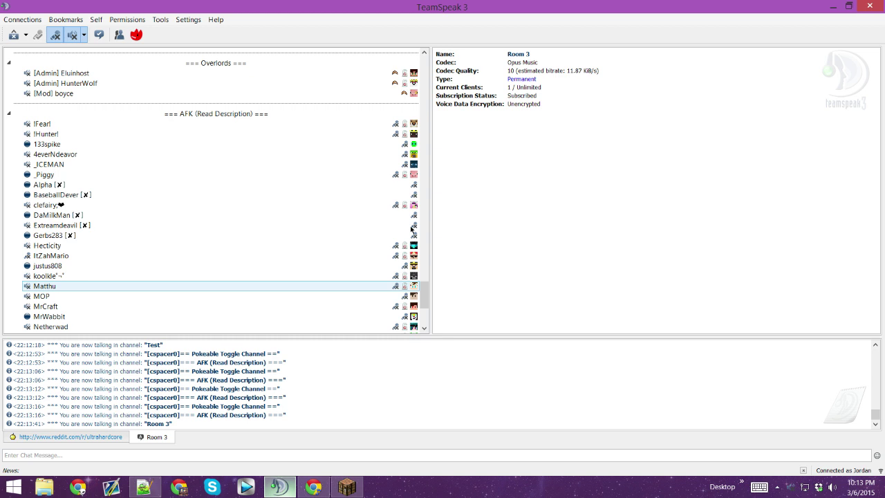
scroll(162, 210, up, 4)
click(136, 205)
click(140, 185)
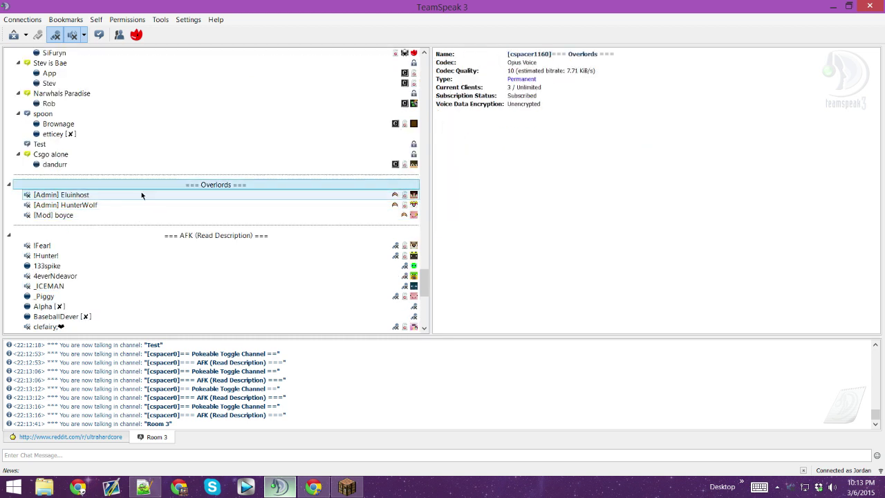
click(144, 196)
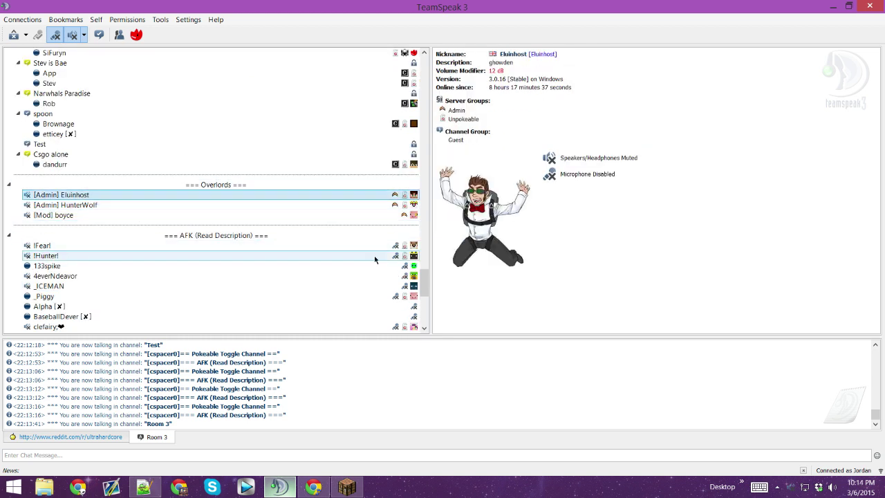